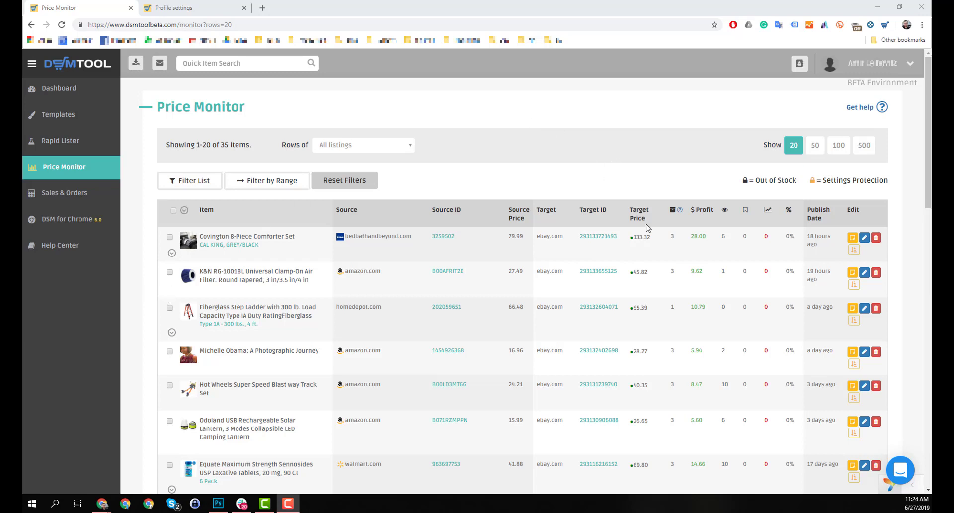
Look through the Price Monitor listings down to the last one and check its stock status
{"action": "mouse_move", "coordinate": [646, 244]}
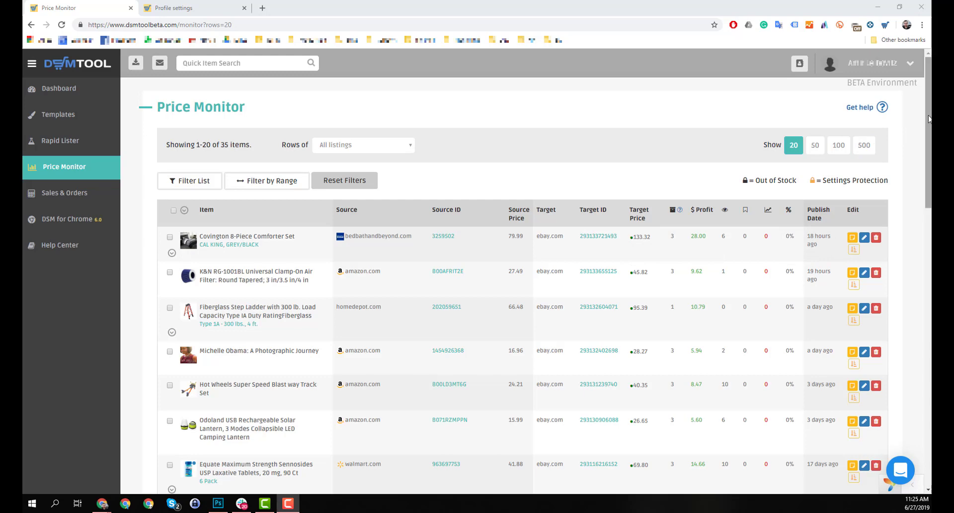
{"action": "left_click_drag", "start_coordinate": [929, 118], "coordinate": [929, 331]}
{"action": "mouse_move", "coordinate": [677, 400]}
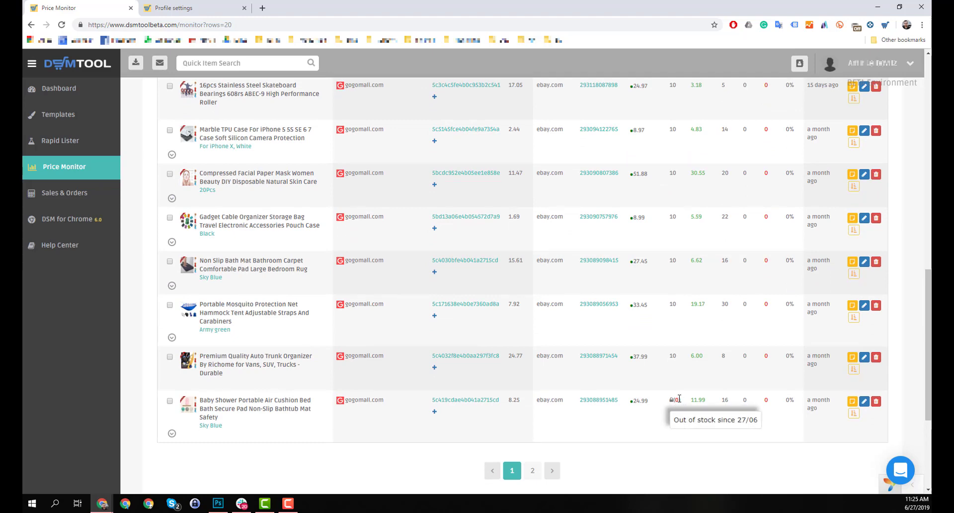
{"action": "scroll", "coordinate": [679, 398], "scroll_direction": "up", "scroll_amount": 15}
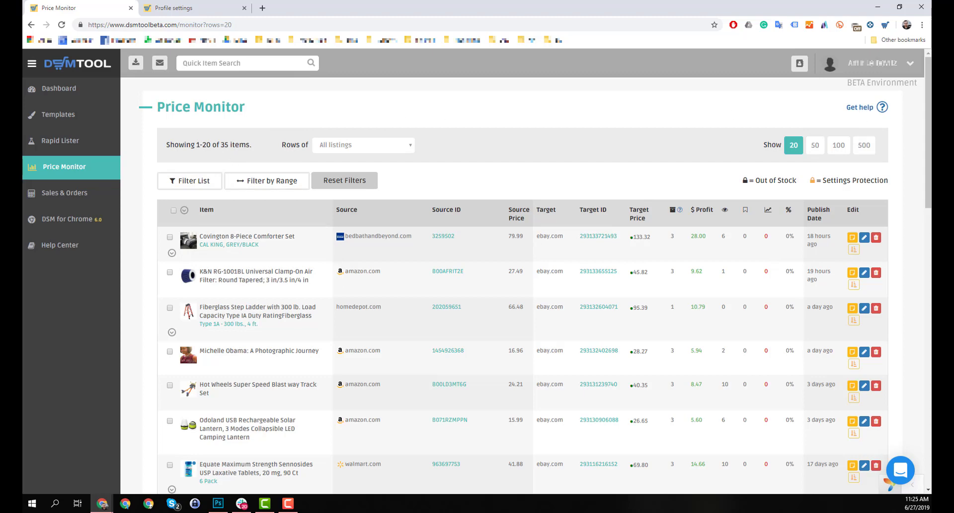
Select the Covington 8-Piece Comforter Set listing and clear the selection again
{"action": "left_click", "coordinate": [170, 238]}
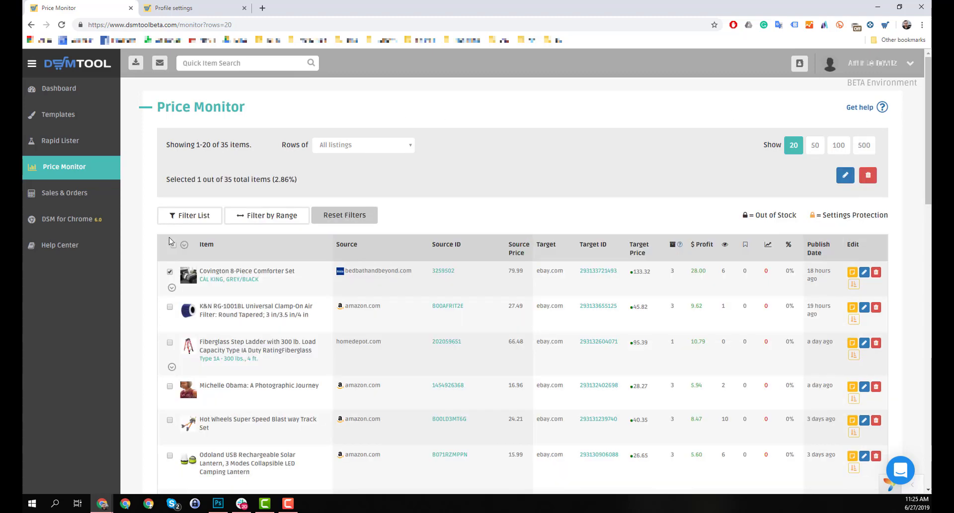
{"action": "left_click", "coordinate": [170, 272]}
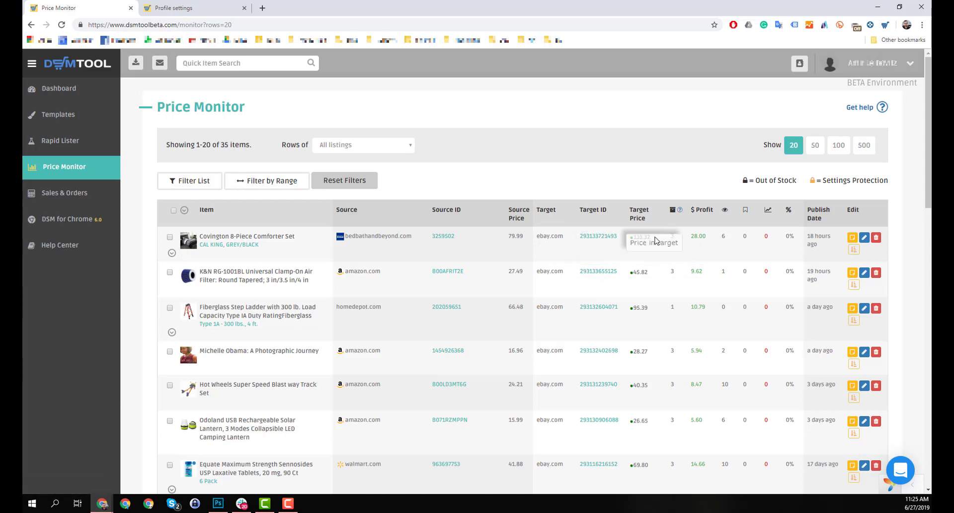
Examine the listing table's price and selling ratio columns and the variations of the Covington 8-Piece Comforter Set
{"action": "mouse_move", "coordinate": [642, 238]}
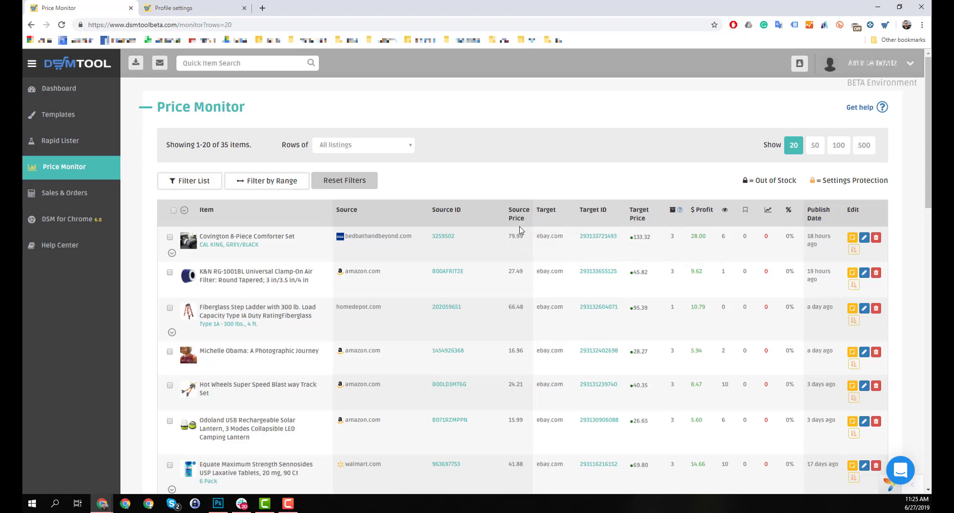
{"action": "left_click", "coordinate": [74, 143]}
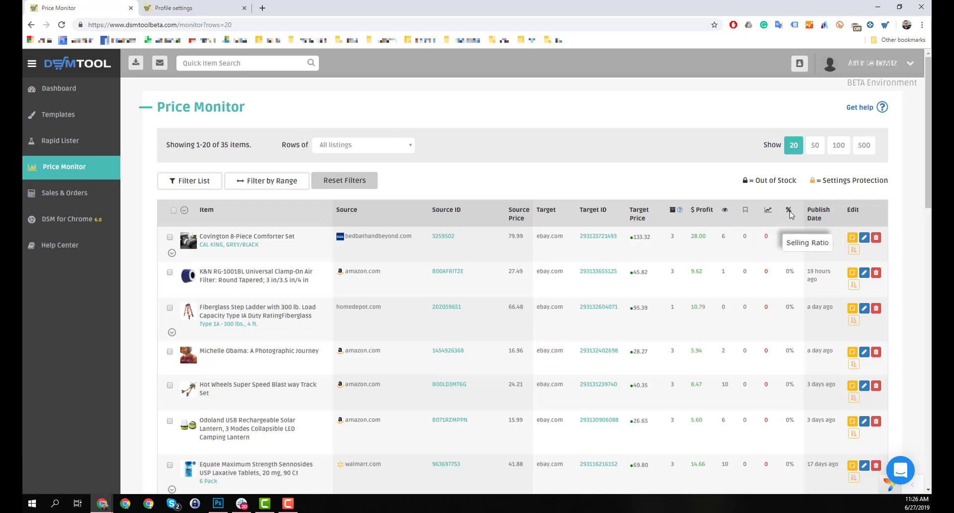
{"action": "scroll", "coordinate": [790, 298], "scroll_direction": "down", "scroll_amount": 5}
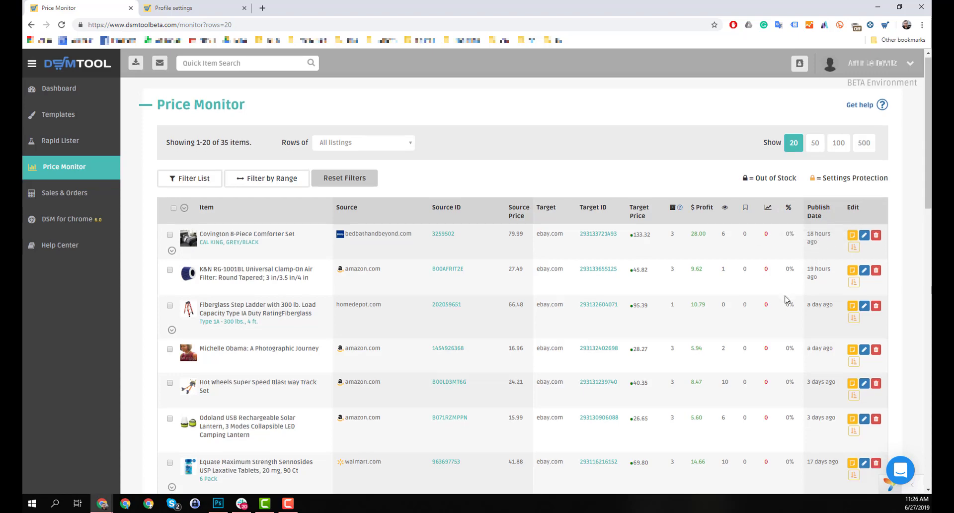
{"action": "scroll", "coordinate": [789, 293], "scroll_direction": "up", "scroll_amount": 5}
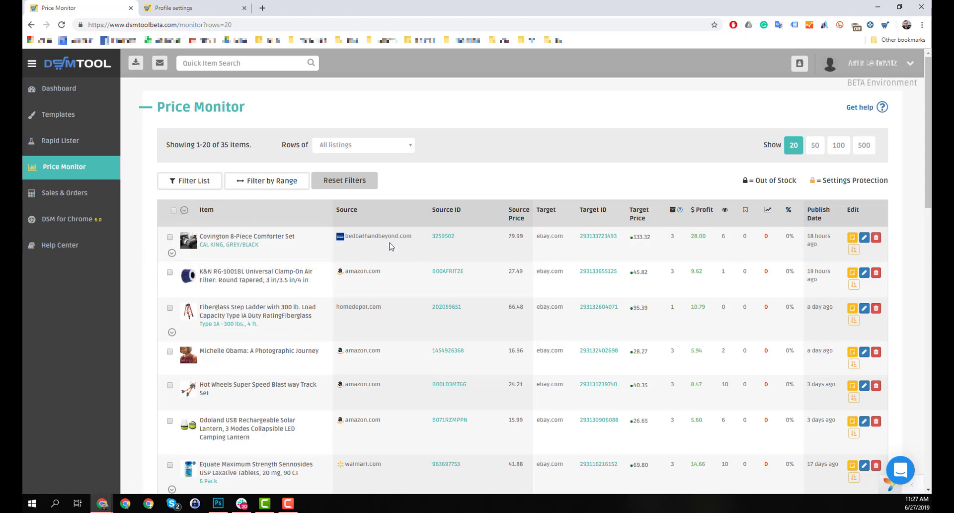
{"action": "left_click", "coordinate": [172, 253]}
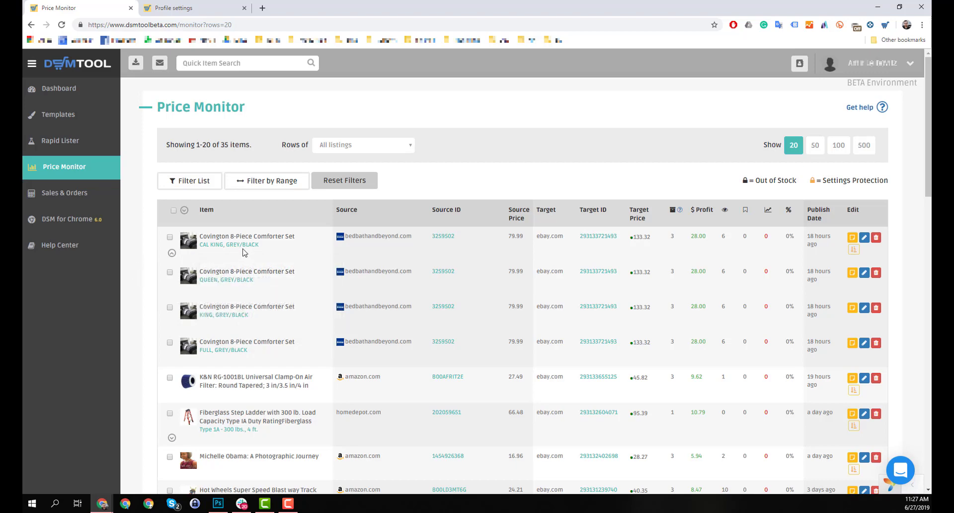
{"action": "left_click", "coordinate": [172, 254]}
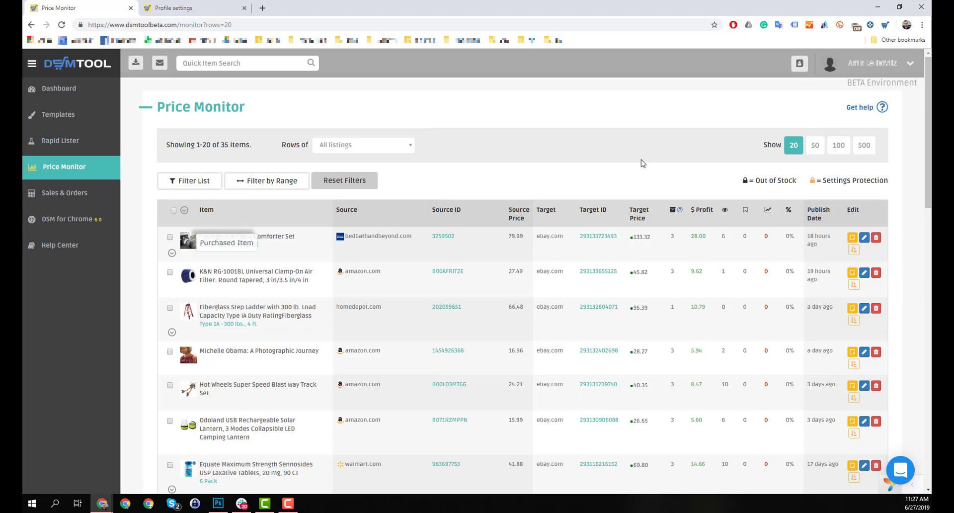
Open the Monitor section of the account's profile settings
{"action": "left_click", "coordinate": [875, 68]}
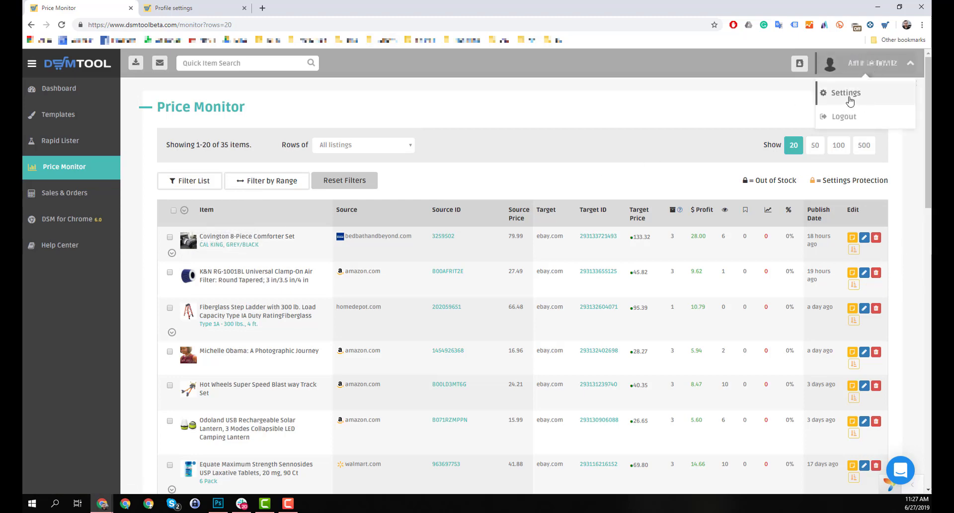
{"action": "left_click", "coordinate": [812, 97]}
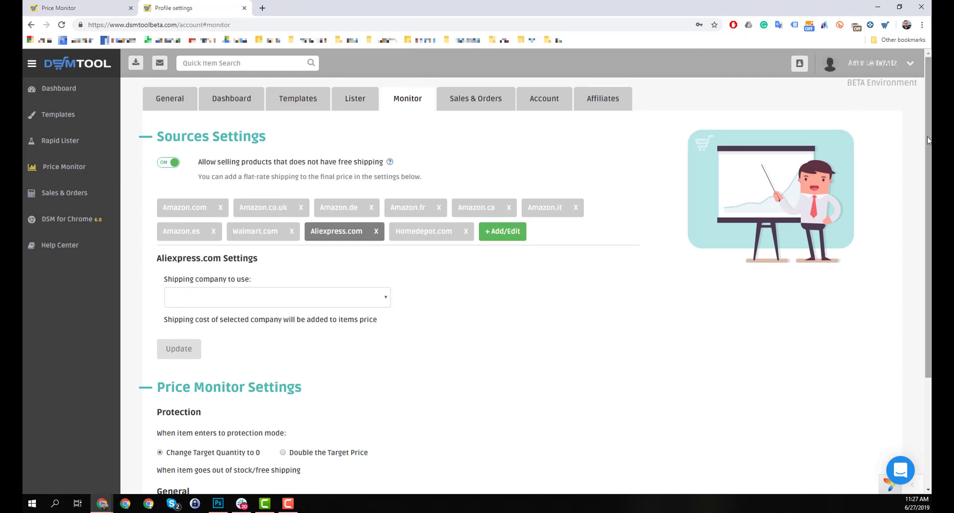
{"action": "mouse_move", "coordinate": [930, 146]}
{"action": "left_mouse_down"}
{"action": "mouse_move", "coordinate": [930, 181]}
{"action": "mouse_move", "coordinate": [929, 145]}
{"action": "left_mouse_up"}
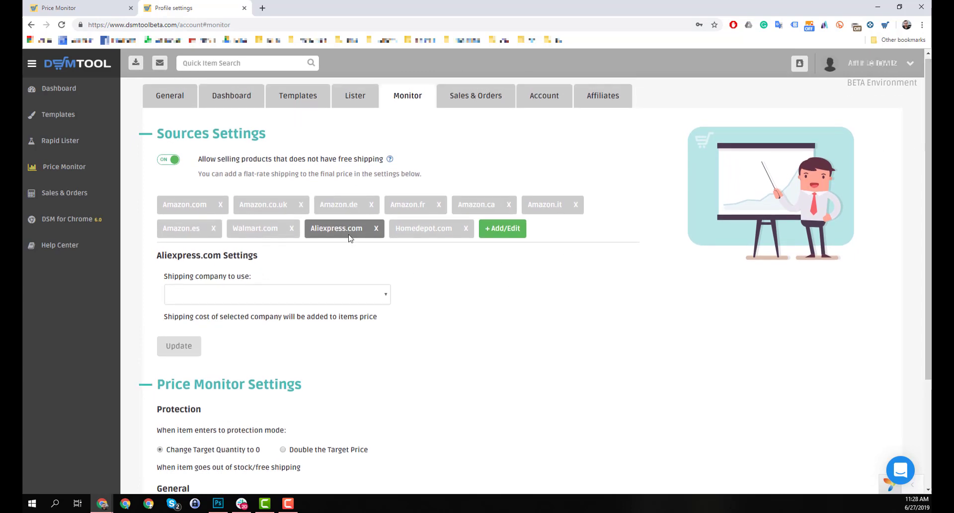
Compare the source settings for Amazon.com, Amazon.co.uk and Aliexpress.com
{"action": "left_click", "coordinate": [203, 206]}
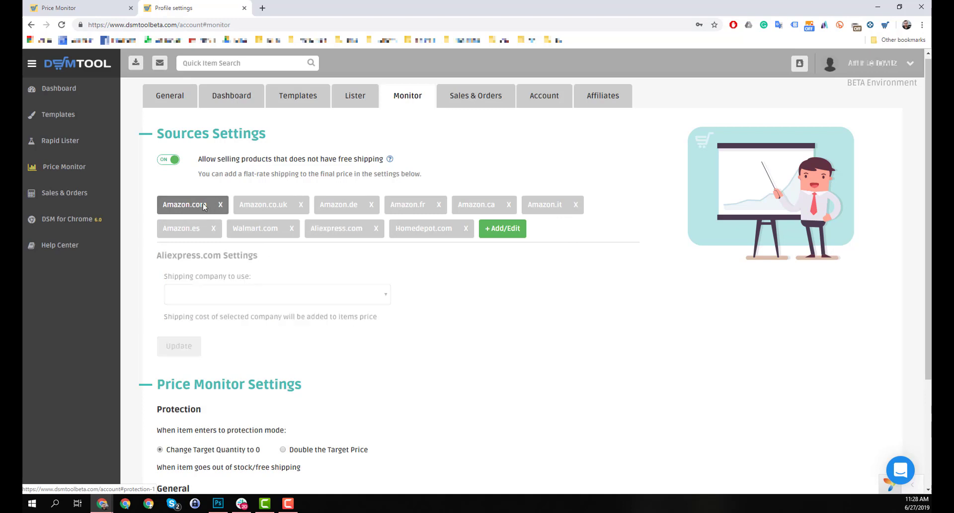
{"action": "left_click", "coordinate": [275, 206]}
{"action": "left_click", "coordinate": [349, 230]}
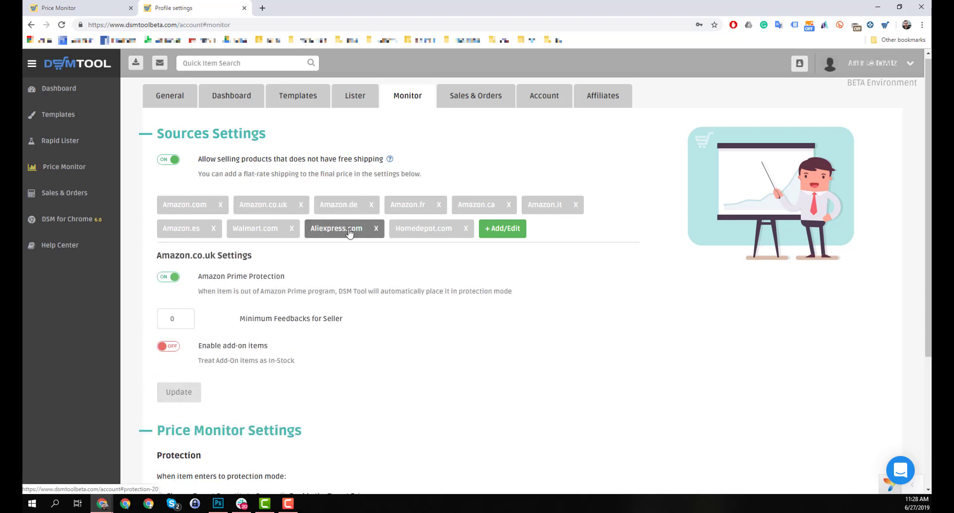
{"action": "left_click", "coordinate": [196, 206]}
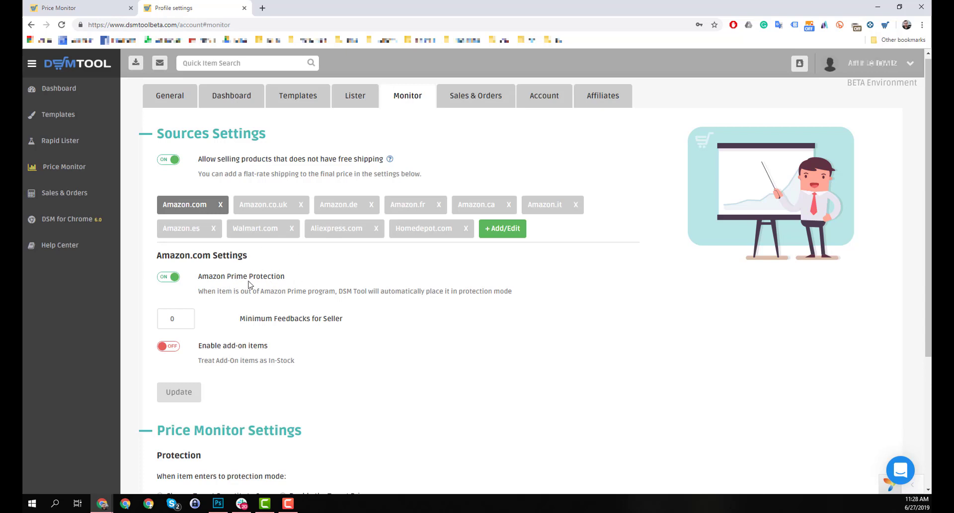
Show the Aliexpress.com source settings and view the shipping companies on offer
{"action": "left_click", "coordinate": [343, 230]}
{"action": "left_click", "coordinate": [234, 297]}
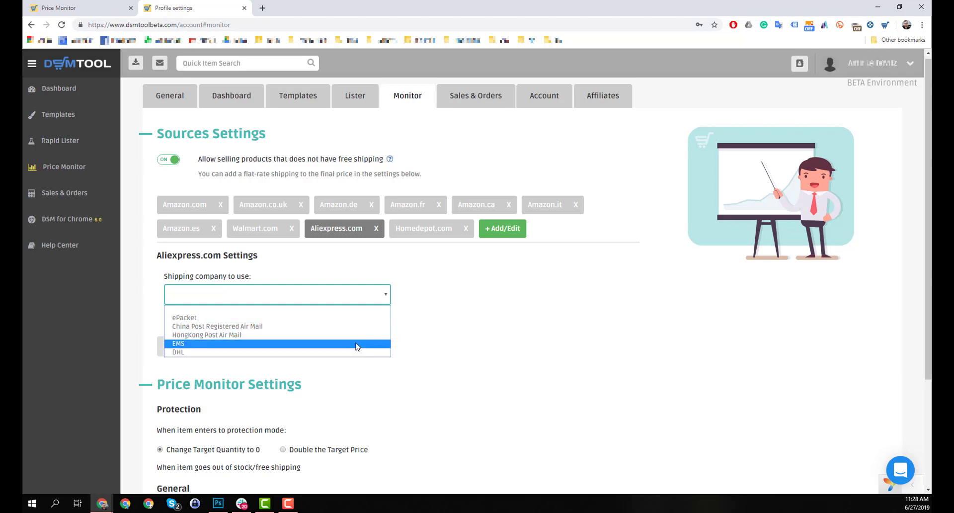
{"action": "left_click", "coordinate": [358, 326]}
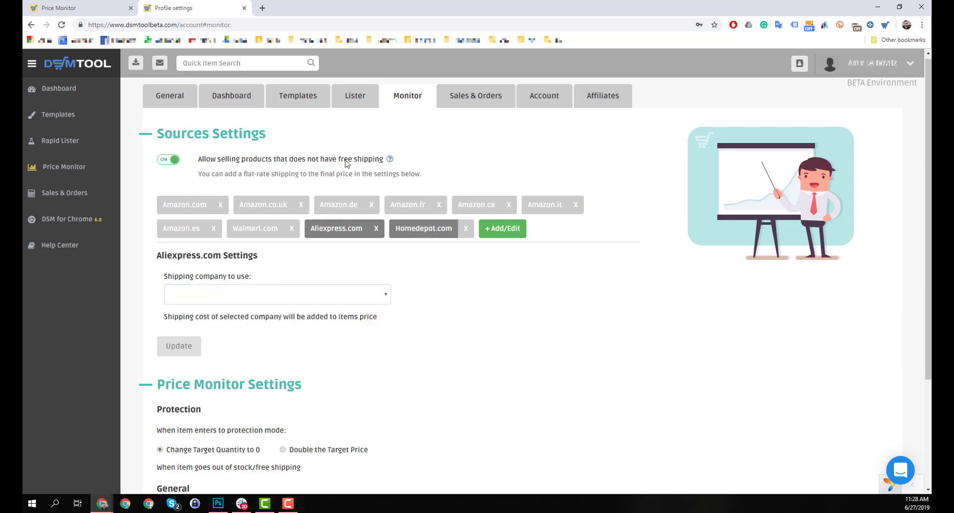
View the Drop Shipping Suppliers collection at support.dsmtool.com in a new browser tab and return to the profile settings
{"action": "left_click", "coordinate": [264, 7]}
{"action": "type", "text": "support.dsmtool.com"}
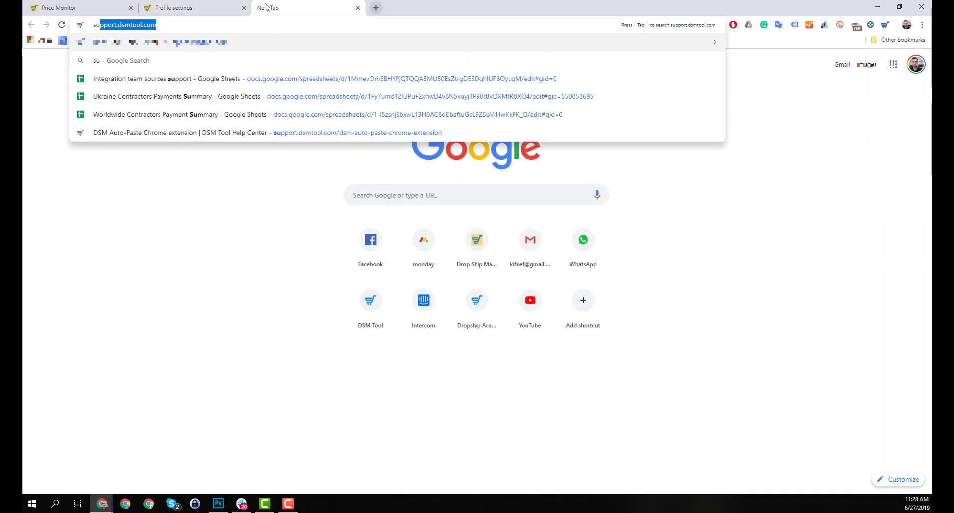
{"action": "key", "text": "Return"}
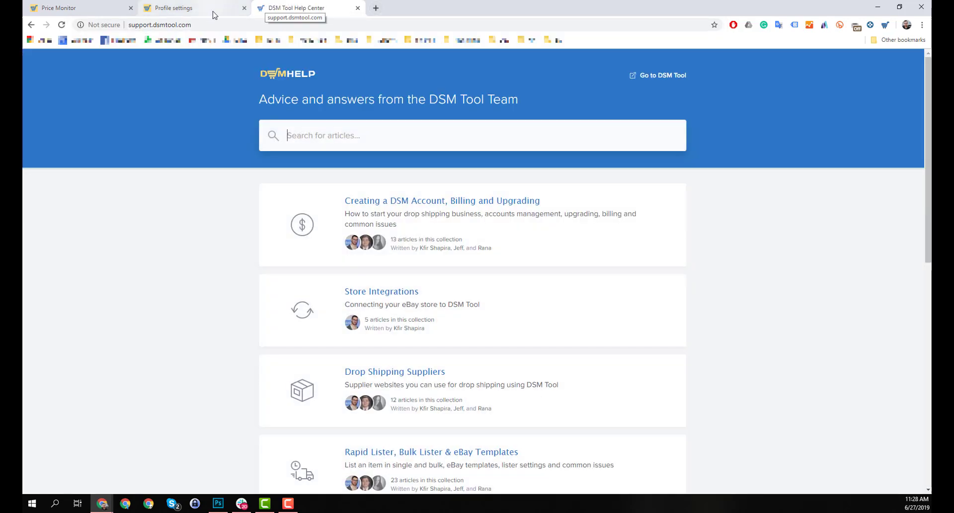
{"action": "left_click", "coordinate": [411, 373]}
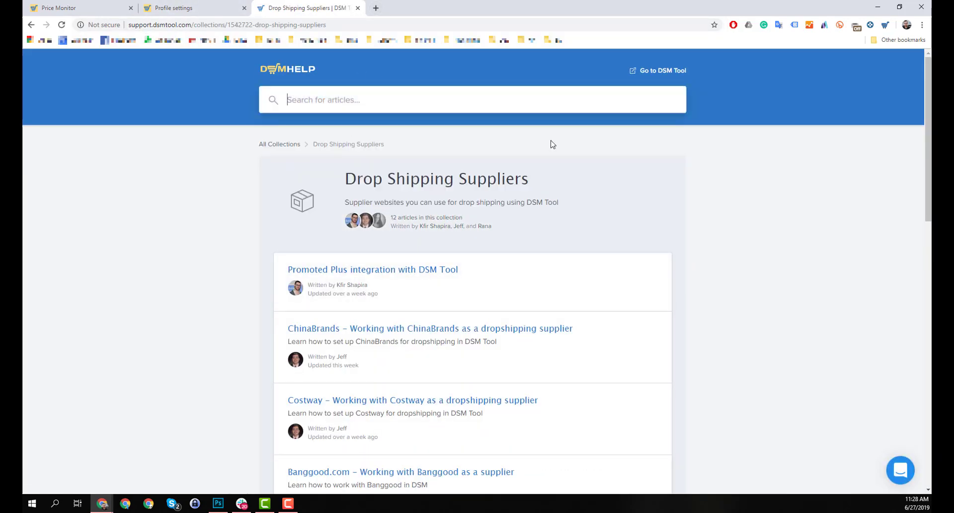
{"action": "left_click", "coordinate": [195, 6]}
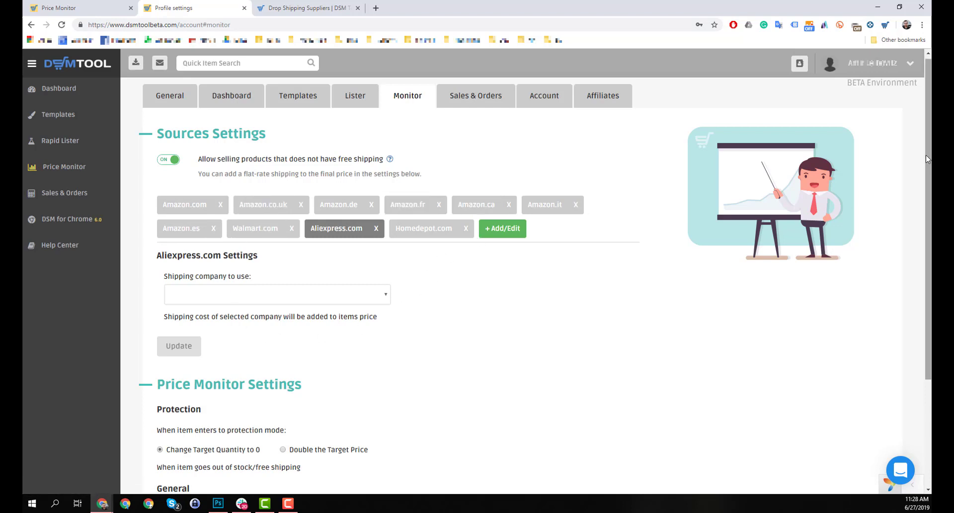
Switch Enable monitoring off and on again in the Price Monitor Settings
{"action": "left_click_drag", "start_coordinate": [926, 154], "coordinate": [926, 160]}
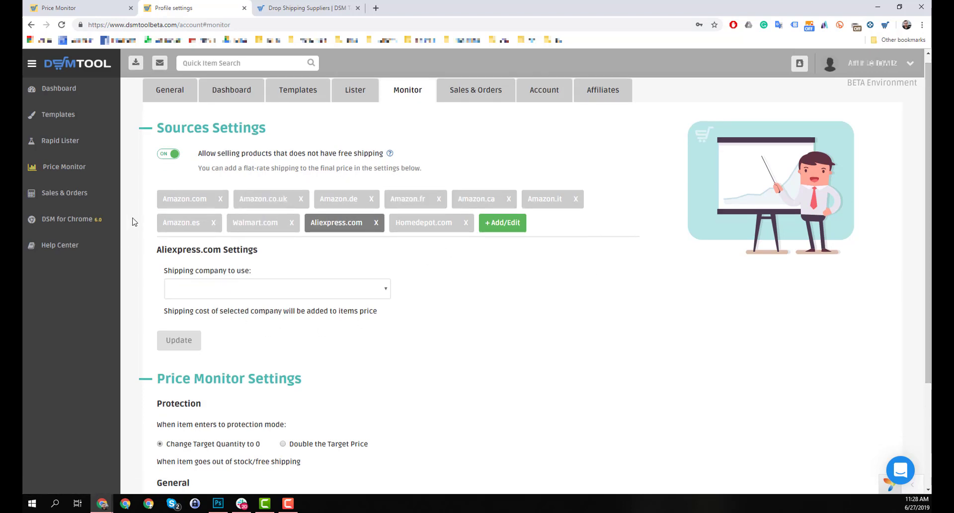
{"action": "scroll", "coordinate": [451, 291], "scroll_direction": "down", "scroll_amount": 3}
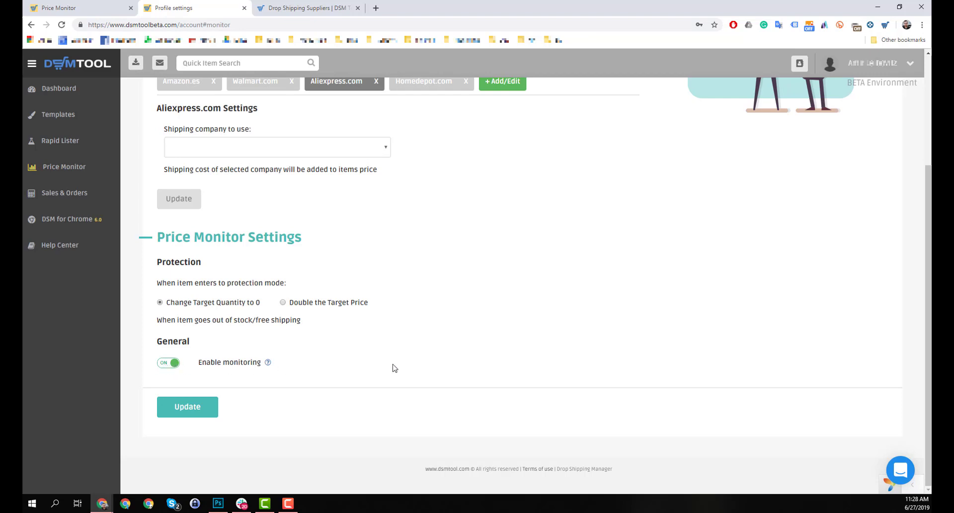
{"action": "left_click", "coordinate": [167, 367]}
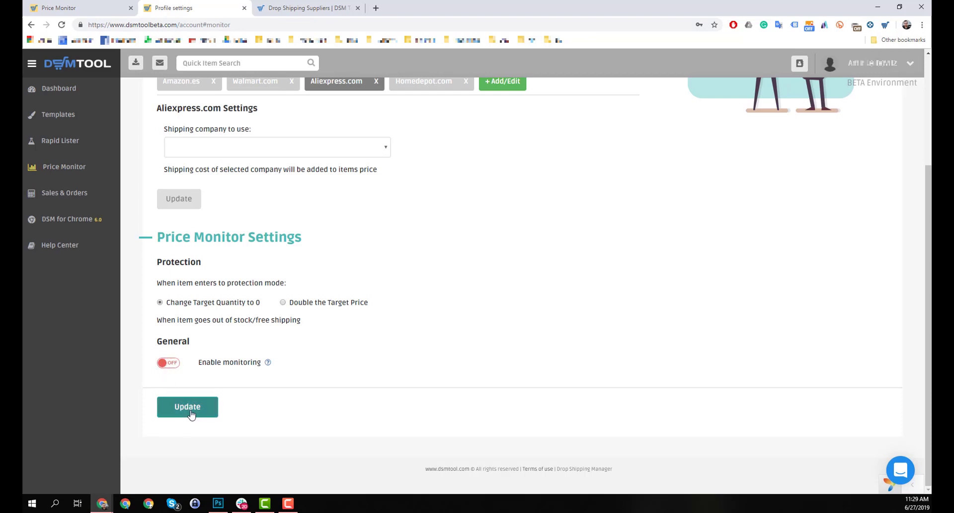
{"action": "left_click", "coordinate": [172, 368]}
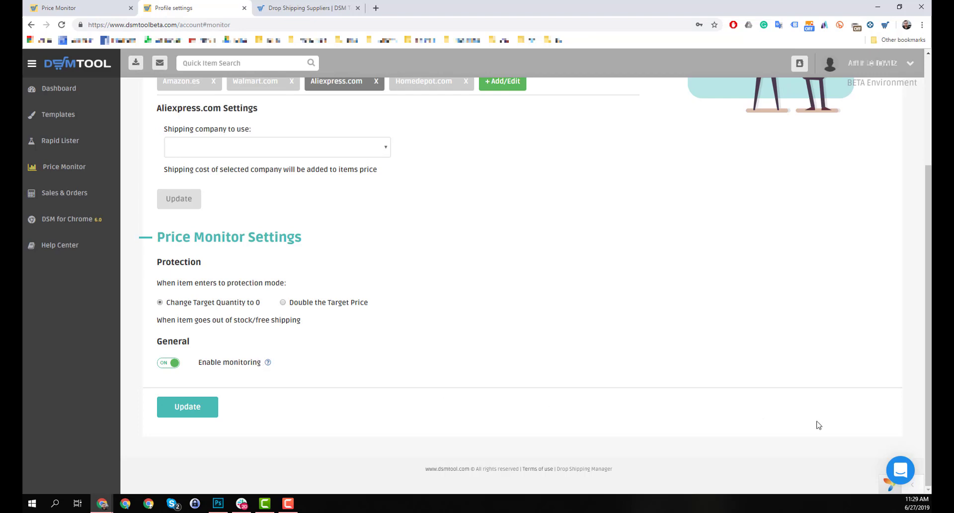
Open the support chat and close it again
{"action": "left_click", "coordinate": [900, 470]}
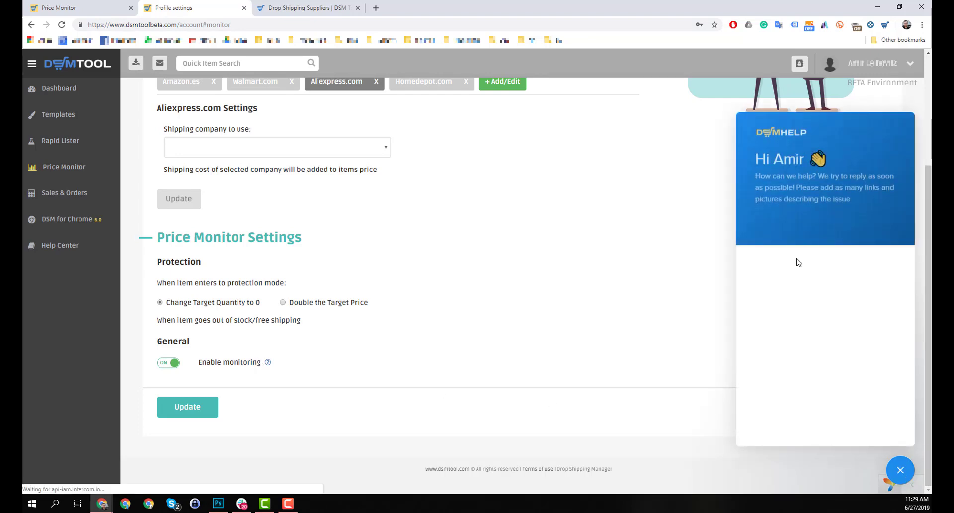
{"action": "left_click", "coordinate": [900, 470]}
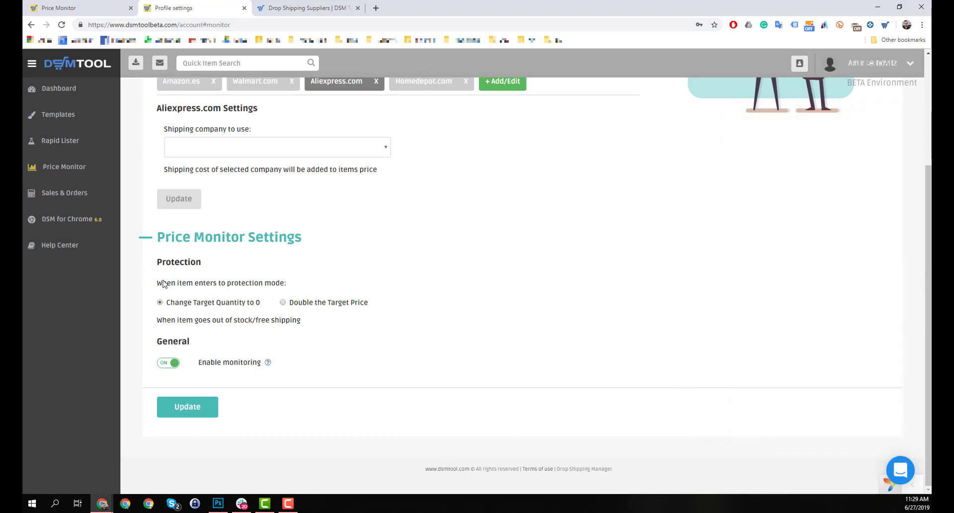
Show the Amazon.com source settings and examine the Amazon Prime Protection option
{"action": "scroll", "coordinate": [348, 282], "scroll_direction": "up", "scroll_amount": 2}
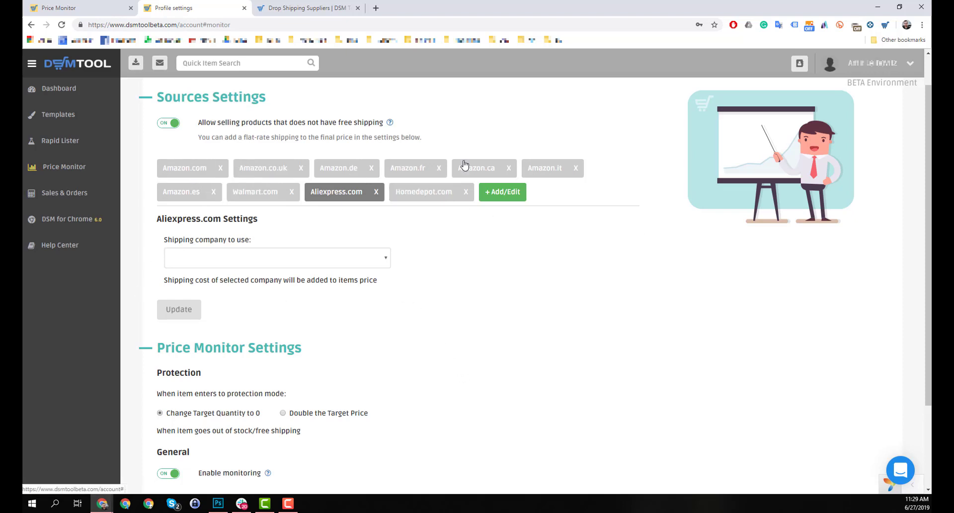
{"action": "left_click", "coordinate": [199, 173]}
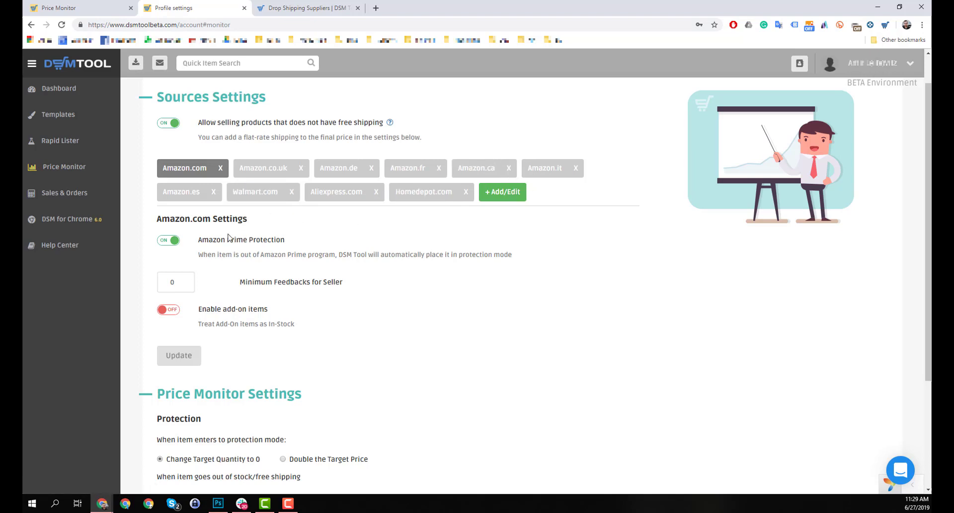
{"action": "left_click_drag", "start_coordinate": [286, 242], "coordinate": [197, 247]}
{"action": "left_click", "coordinate": [259, 246]}
Set the protection mode action in the Price Monitor Settings to Change Target Quantity to 0
{"action": "scroll", "coordinate": [220, 334], "scroll_direction": "down", "scroll_amount": 2}
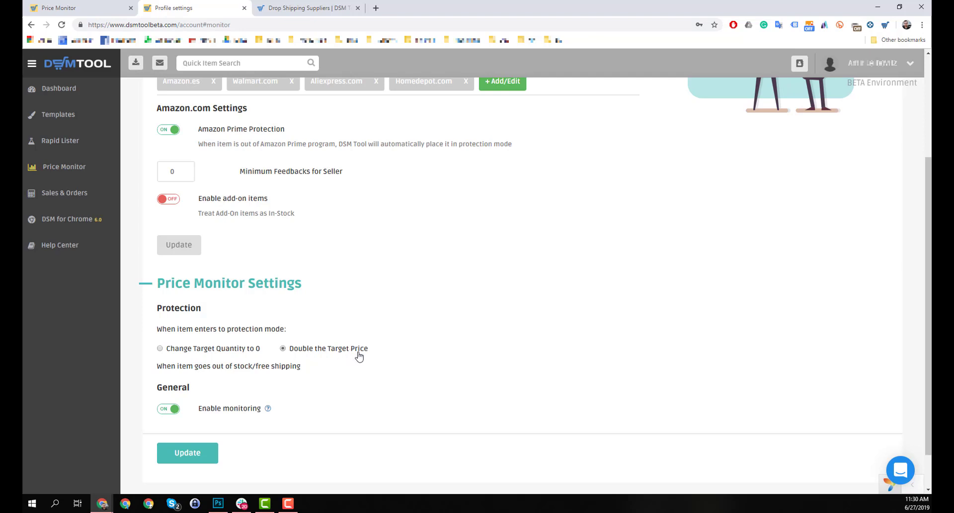
{"action": "left_click", "coordinate": [233, 350]}
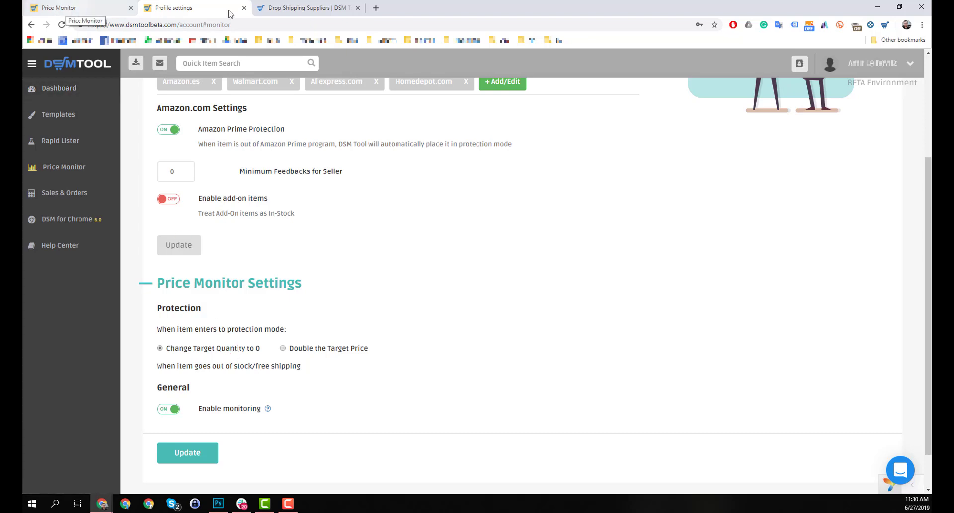
View the DSM Auto-Paste extension's product search and settings and close the popup
{"action": "left_click", "coordinate": [885, 26]}
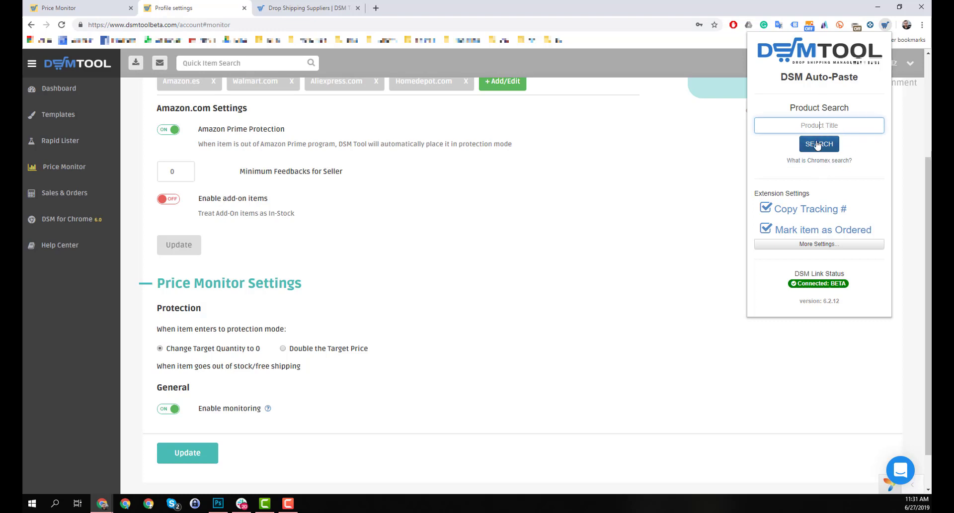
{"action": "left_click", "coordinate": [402, 269]}
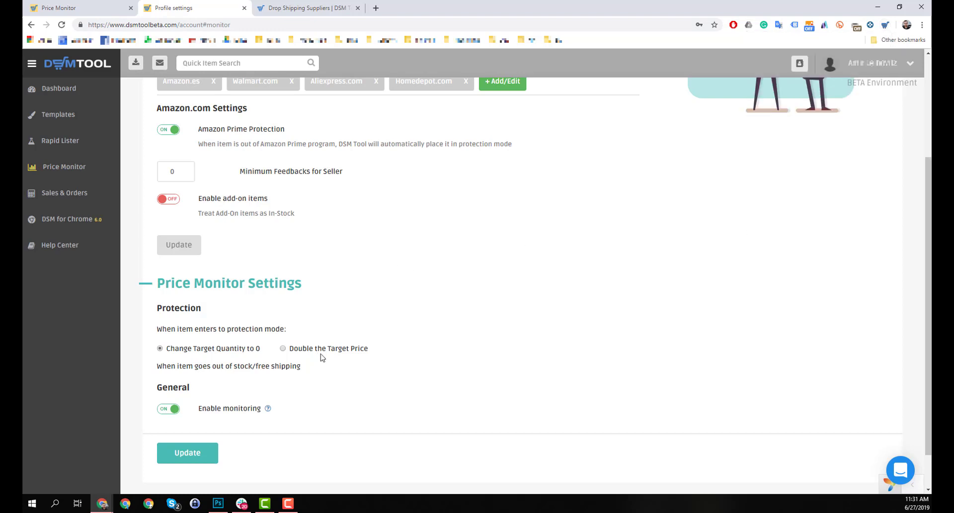
Return to the Price Monitor listings, view the edit values of the Covington comforter set and close them
{"action": "left_click", "coordinate": [91, 4]}
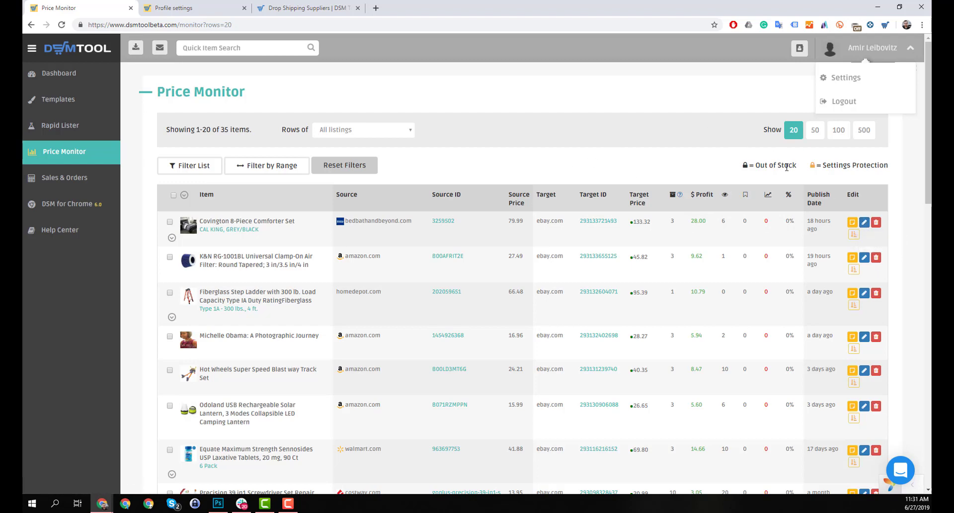
{"action": "left_click", "coordinate": [867, 224]}
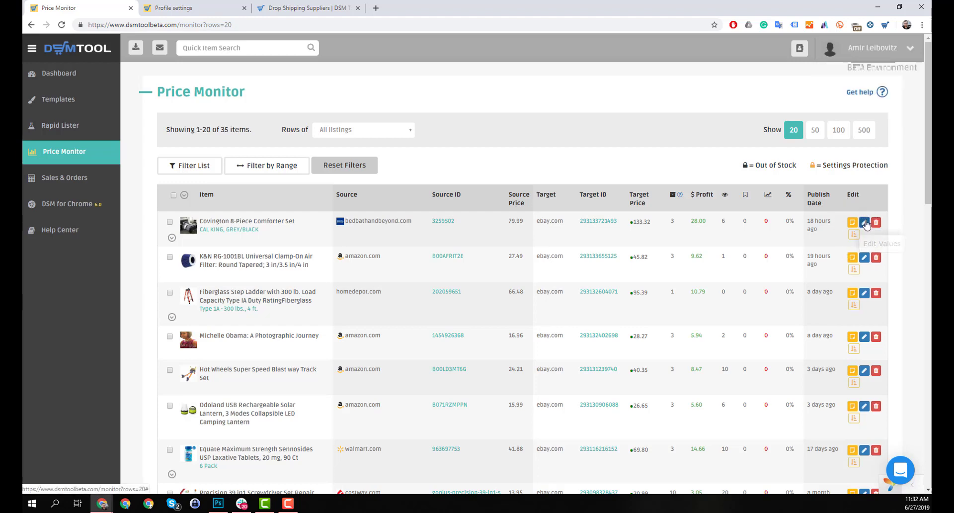
{"action": "left_click", "coordinate": [866, 224]}
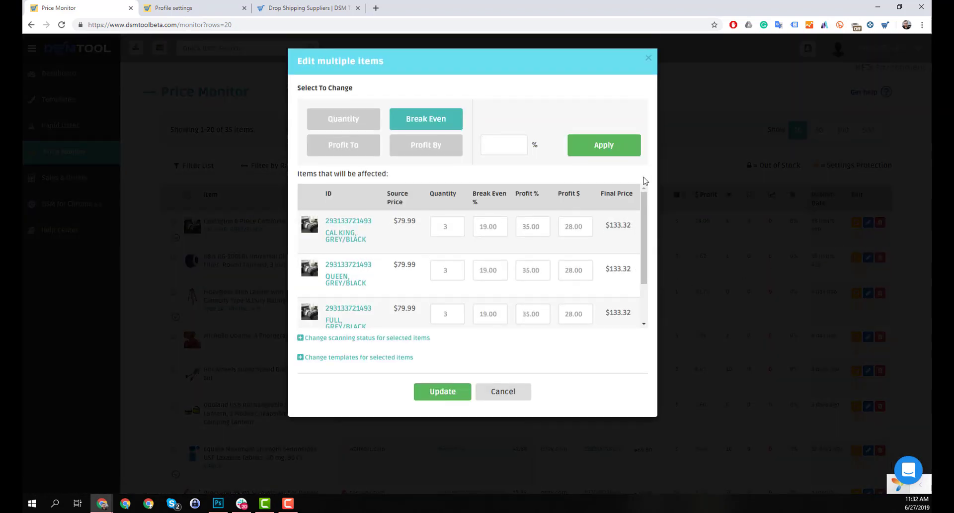
{"action": "left_click", "coordinate": [649, 59]}
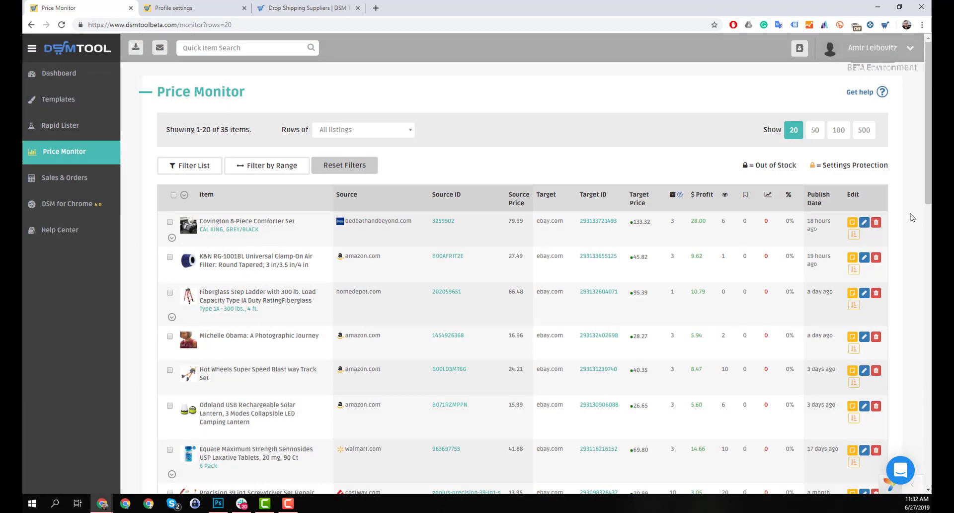
Open the K&N air filter listing's edit values, then show and collapse its template selection
{"action": "left_click", "coordinate": [865, 257]}
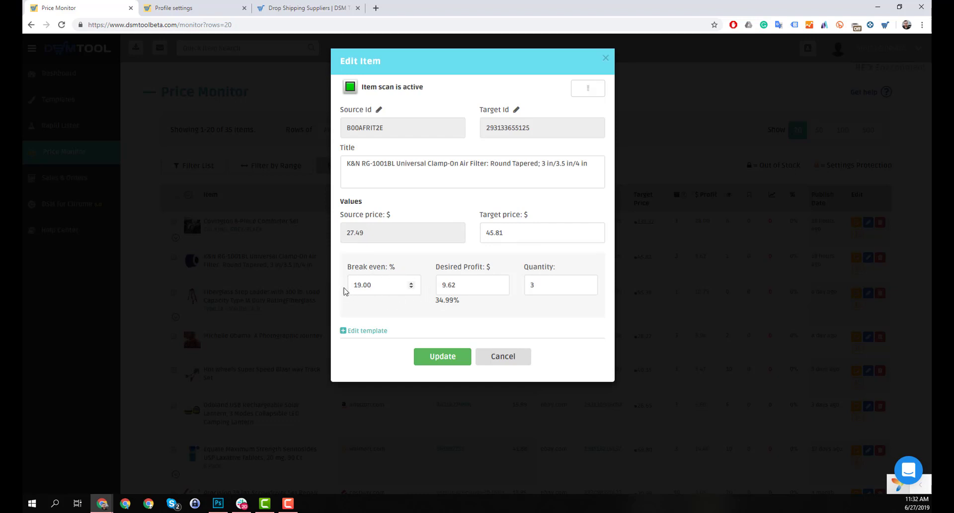
{"action": "left_click", "coordinate": [343, 330]}
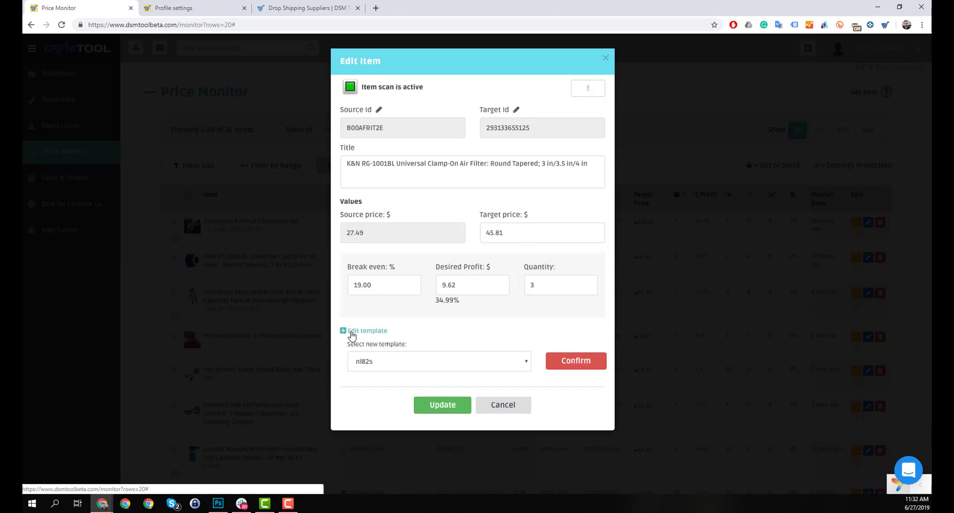
{"action": "left_click", "coordinate": [343, 330]}
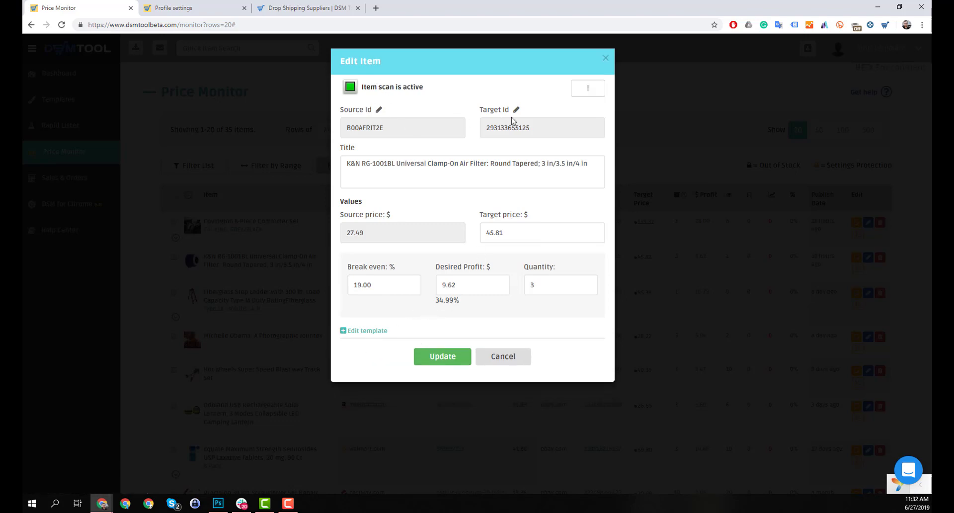
View and cancel the source replacement form for the K&N air filter, then reopen and close the item's edit values
{"action": "left_click", "coordinate": [379, 110]}
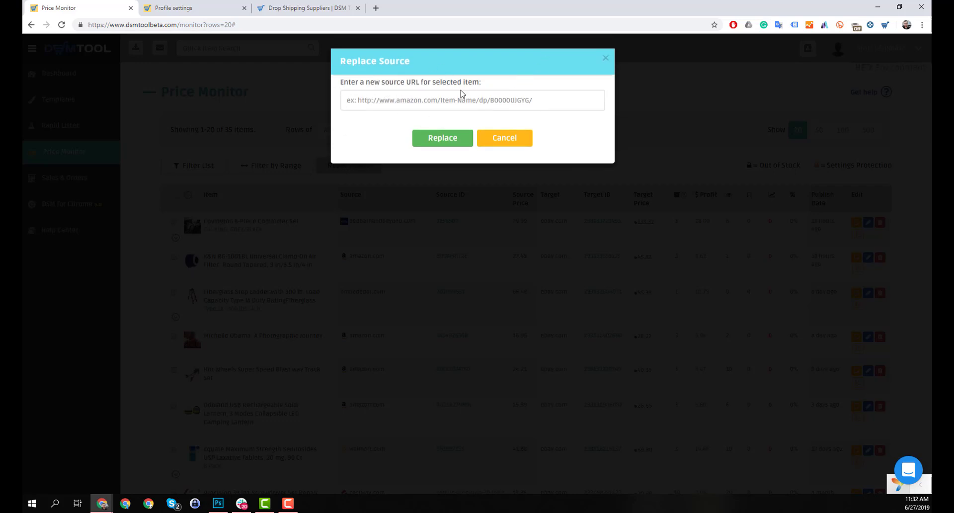
{"action": "left_click", "coordinate": [521, 137]}
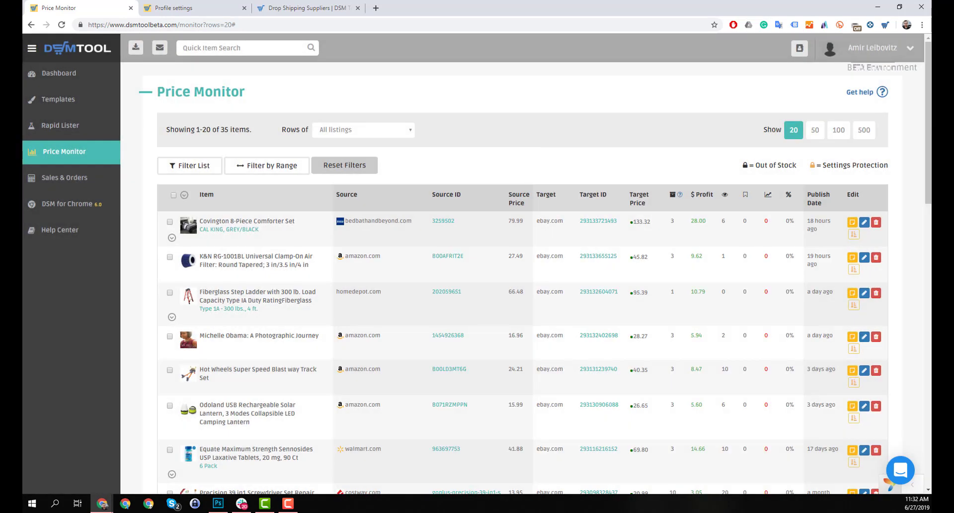
{"action": "left_click", "coordinate": [864, 257]}
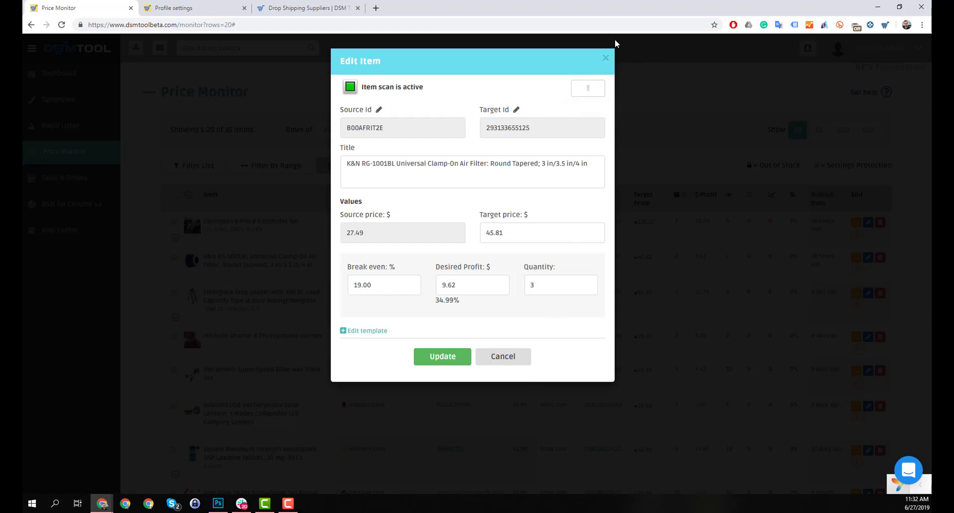
{"action": "left_click", "coordinate": [606, 58]}
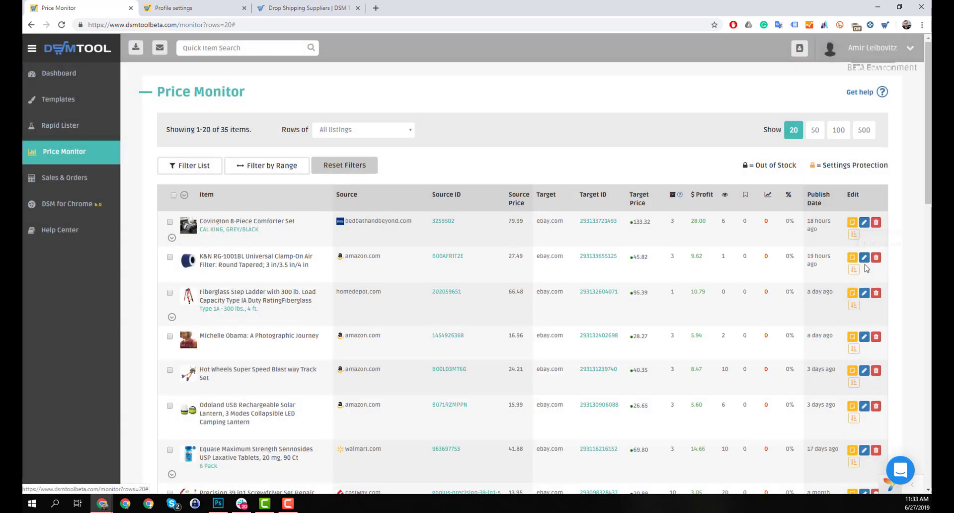
Select all listings on the page for bulk editing and compare the Quantity, Break Even, Profit To and Profit By options
{"action": "left_click", "coordinate": [173, 195]}
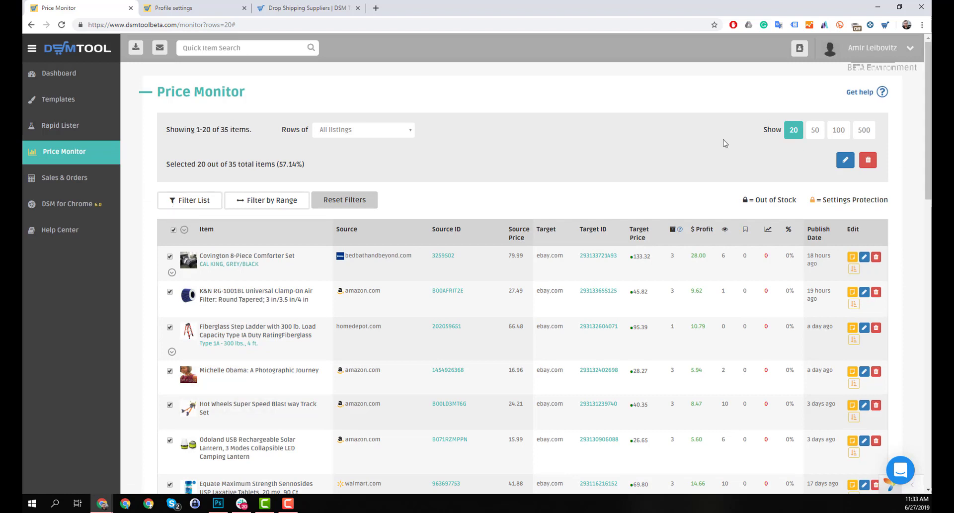
{"action": "left_click", "coordinate": [848, 163]}
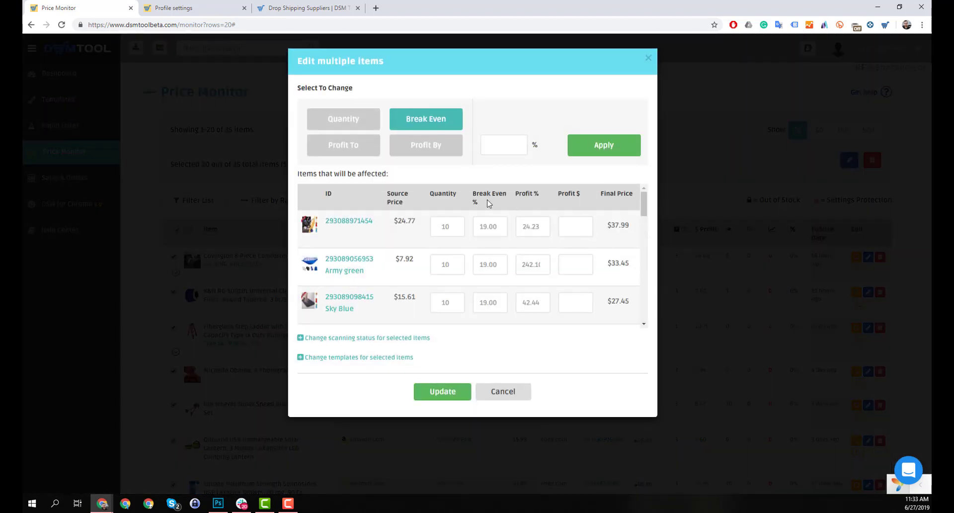
{"action": "left_click_drag", "start_coordinate": [644, 204], "coordinate": [671, 202]}
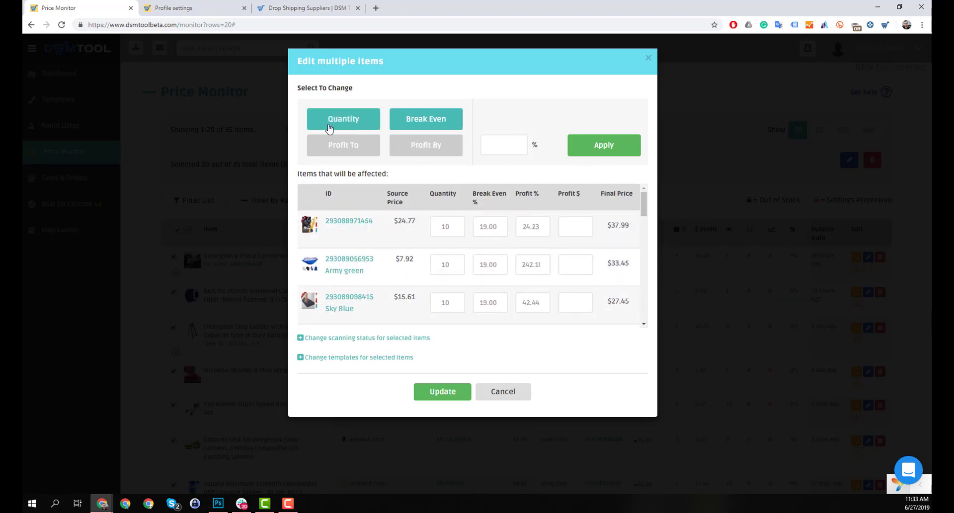
{"action": "left_click", "coordinate": [343, 124]}
{"action": "left_click", "coordinate": [348, 148]}
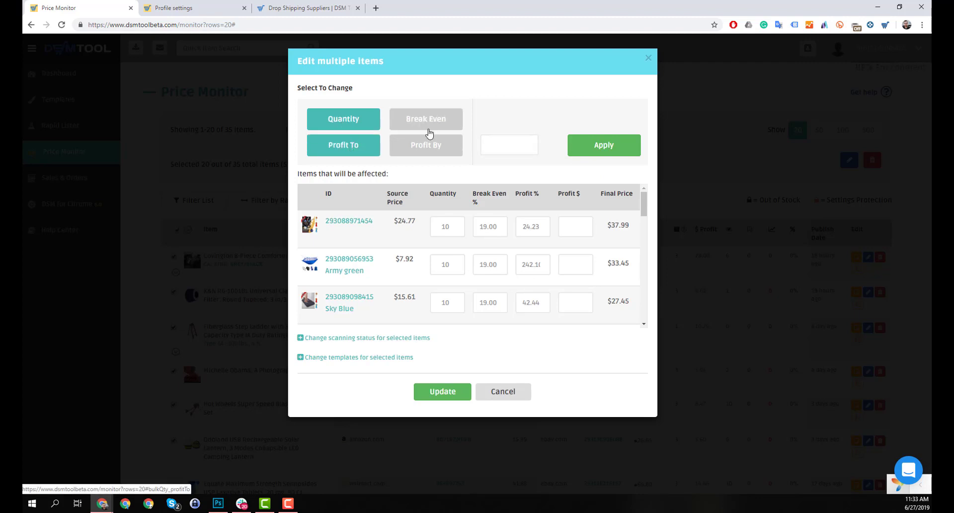
{"action": "left_click", "coordinate": [428, 128]}
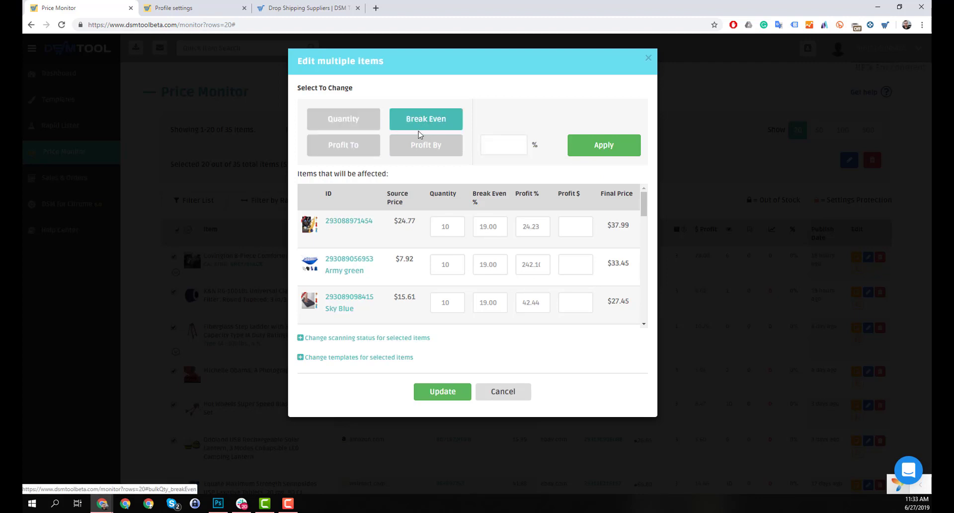
{"action": "left_click", "coordinate": [356, 152]}
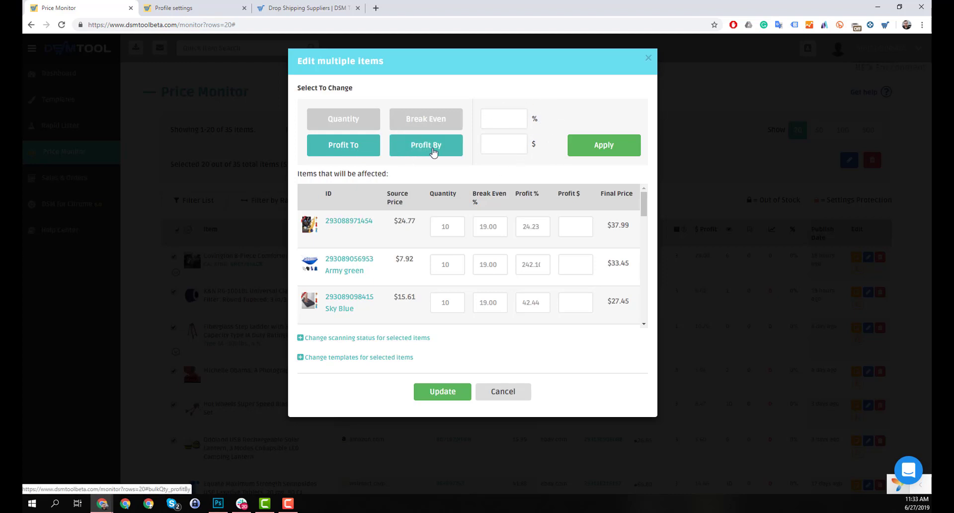
{"action": "left_click", "coordinate": [410, 154]}
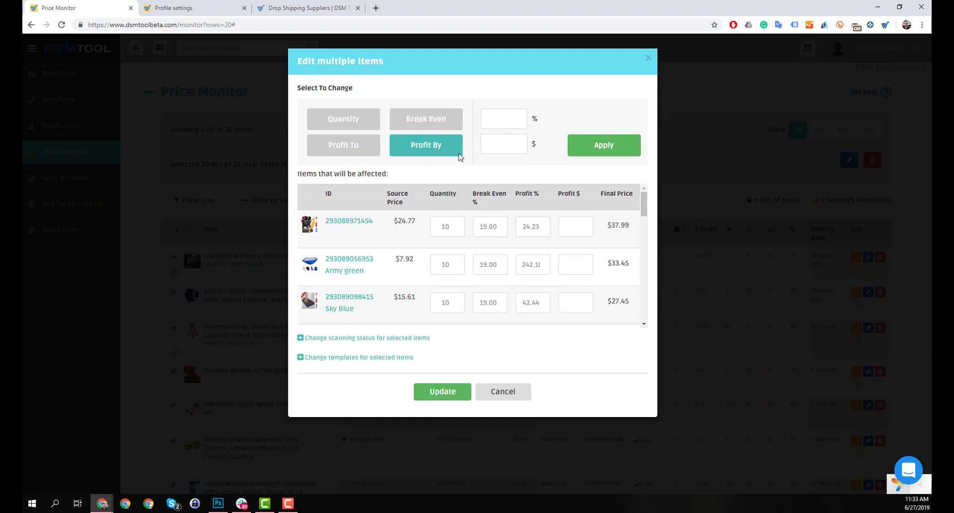
Try applying a Profit By change of $0.2 and of -$0.2 to the selected listings, and cancel the bulk edit
{"action": "left_click", "coordinate": [503, 150]}
{"action": "left_click", "coordinate": [572, 144]}
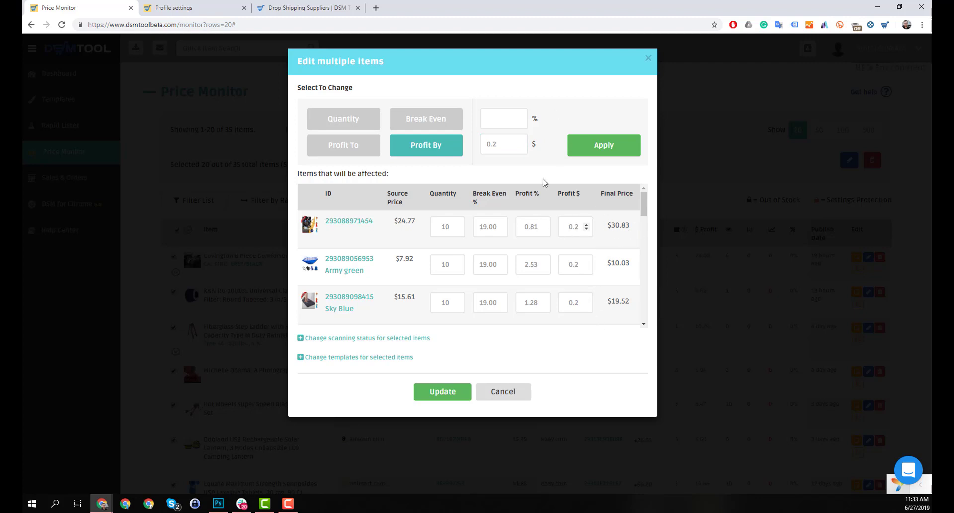
{"action": "left_click", "coordinate": [506, 143]}
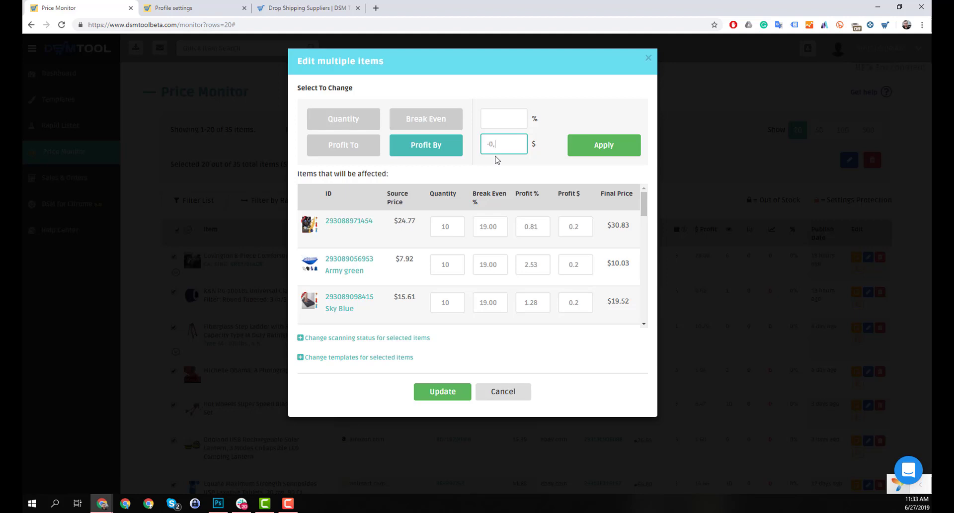
{"action": "left_click", "coordinate": [575, 147]}
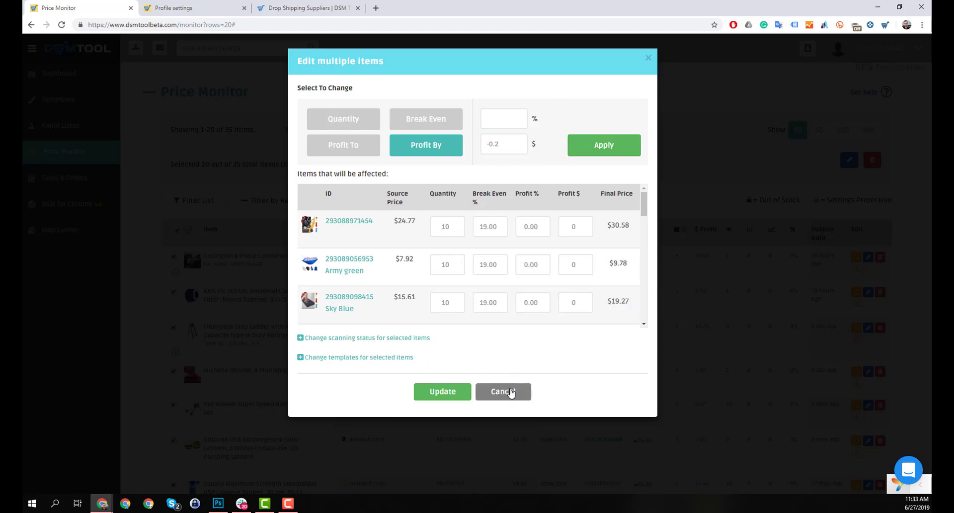
{"action": "left_click", "coordinate": [502, 391]}
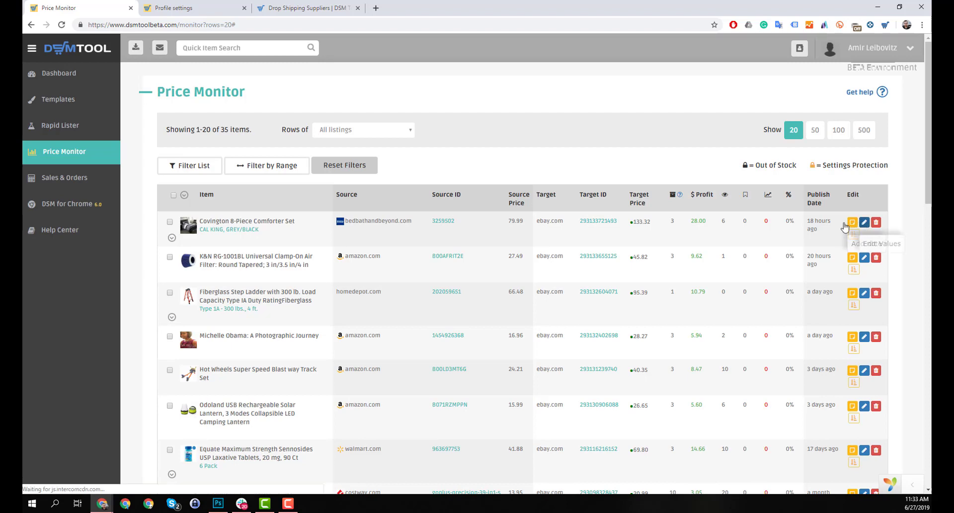
Examine the quantity, break-even and profit values of each Covington comforter set variation and close the edit form
{"action": "left_click", "coordinate": [877, 229]}
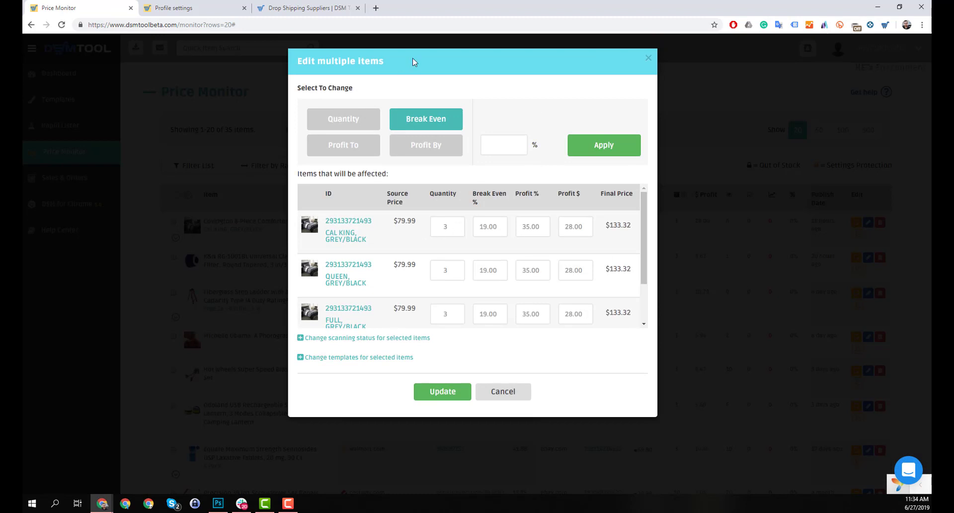
{"action": "scroll", "coordinate": [559, 256], "scroll_direction": "down", "scroll_amount": 1}
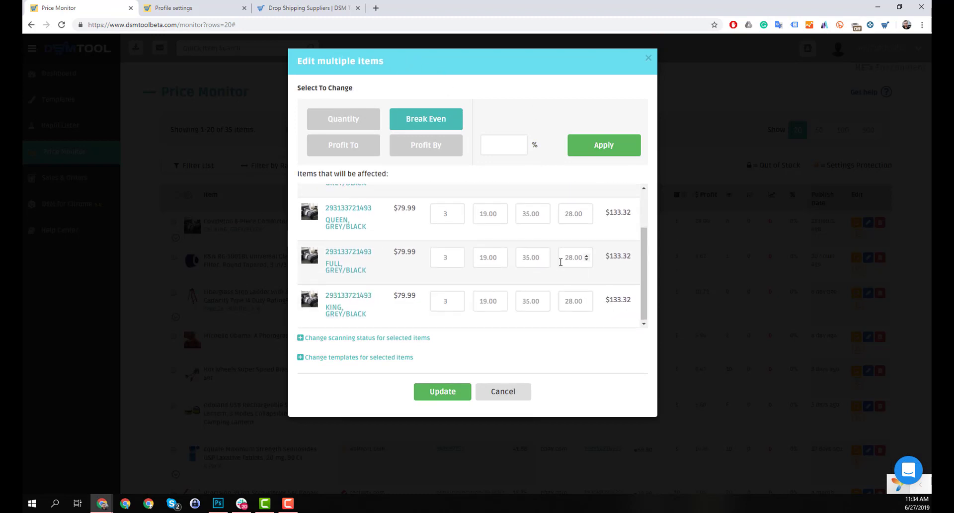
{"action": "scroll", "coordinate": [558, 256], "scroll_direction": "up", "scroll_amount": 1}
{"action": "scroll", "coordinate": [515, 249], "scroll_direction": "down", "scroll_amount": 1}
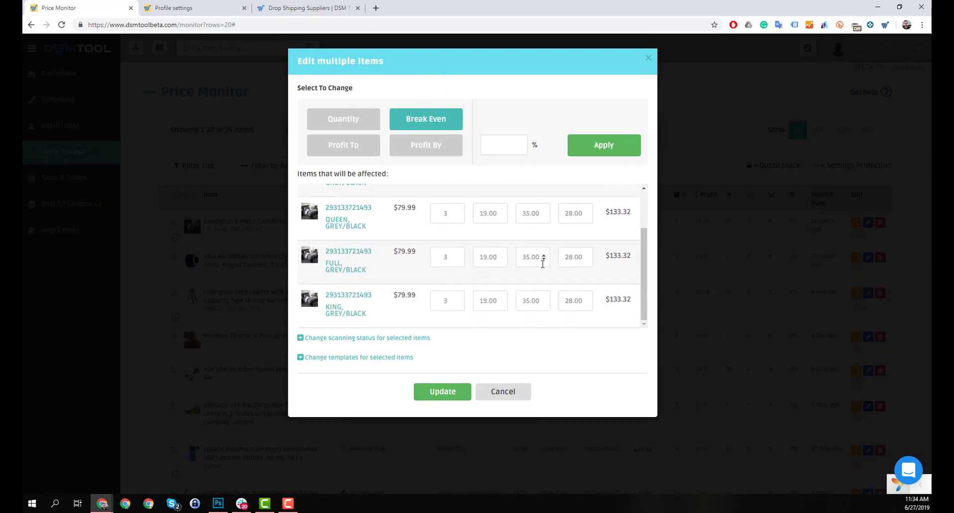
{"action": "scroll", "coordinate": [557, 263], "scroll_direction": "up", "scroll_amount": 1}
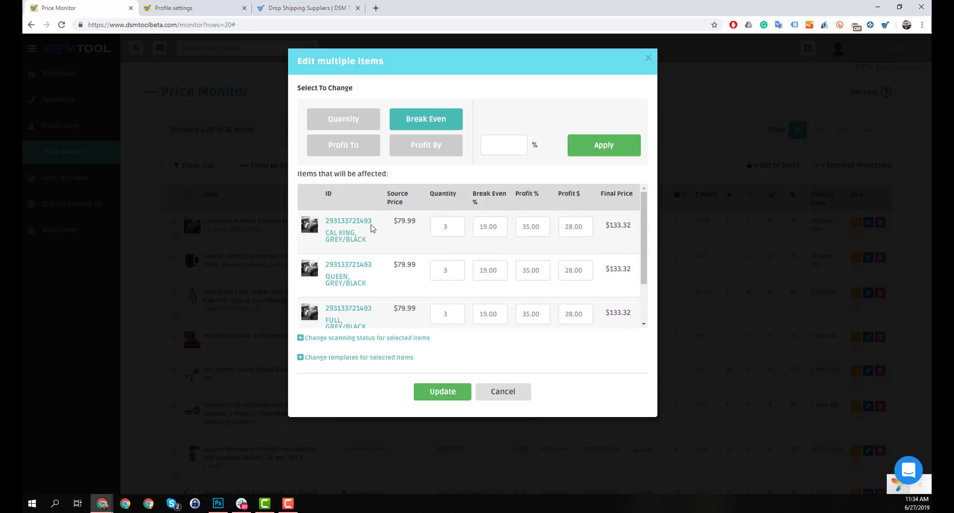
{"action": "scroll", "coordinate": [500, 266], "scroll_direction": "down", "scroll_amount": 2}
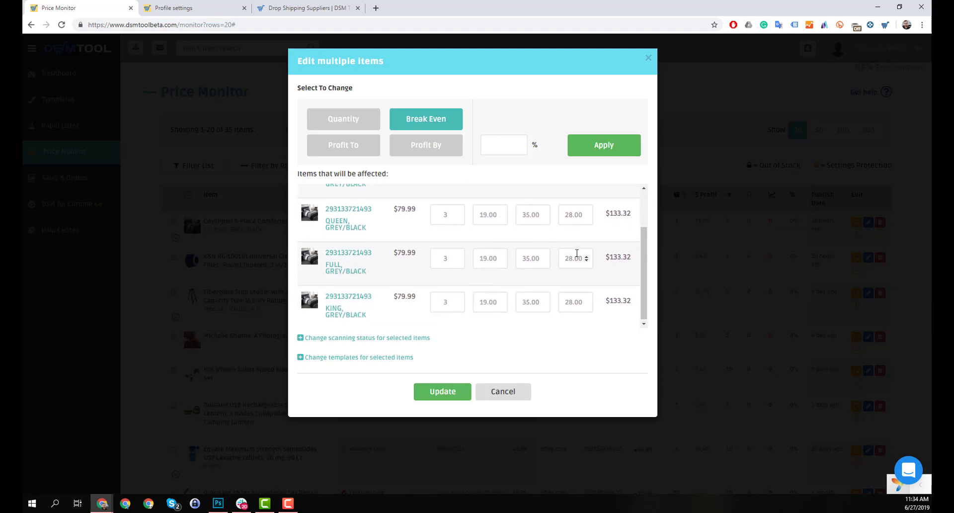
{"action": "scroll", "coordinate": [577, 256], "scroll_direction": "up", "scroll_amount": 2}
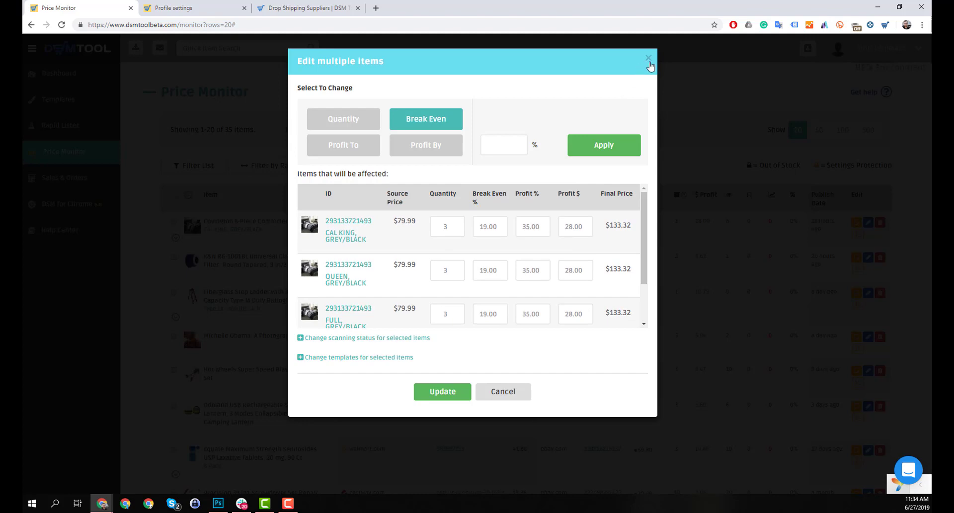
{"action": "left_click", "coordinate": [648, 58]}
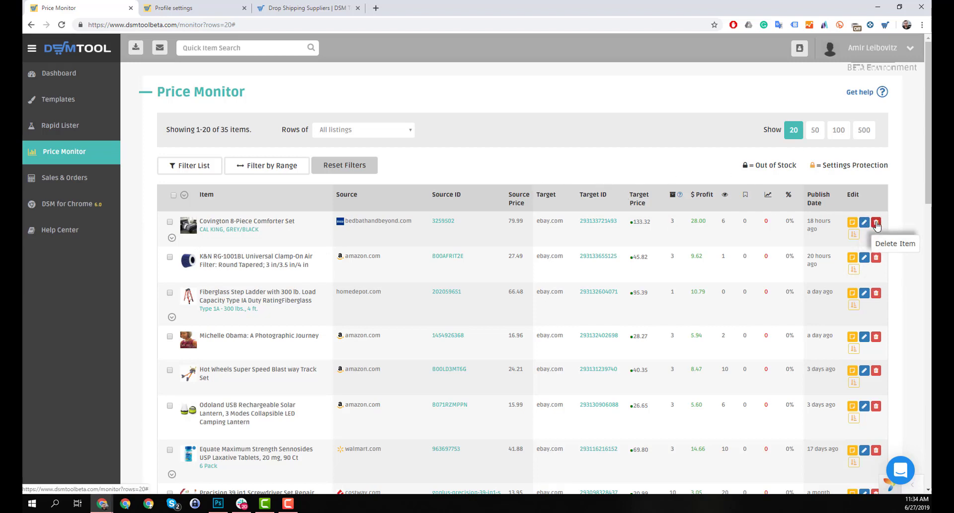
View the removal options for the K&N air filter listing and cancel without deleting it
{"action": "left_click", "coordinate": [877, 259]}
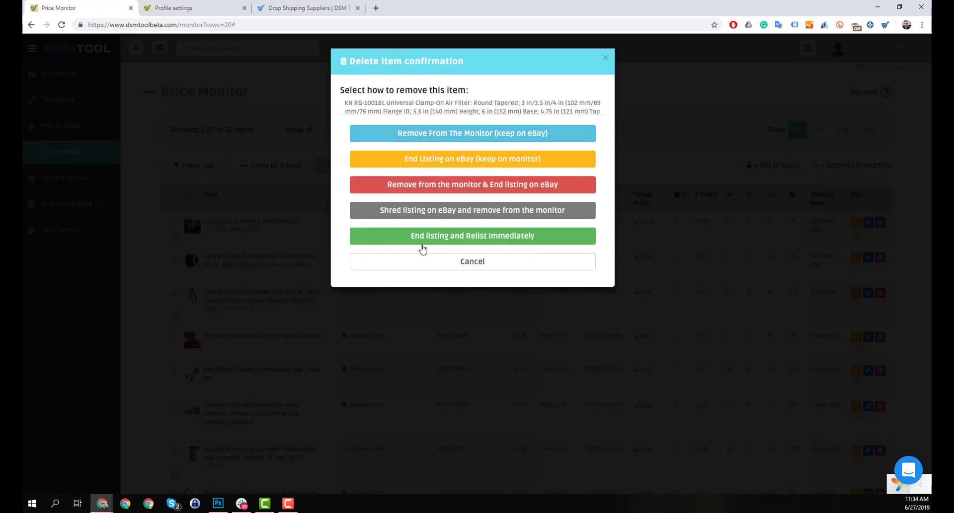
{"action": "left_click", "coordinate": [456, 260]}
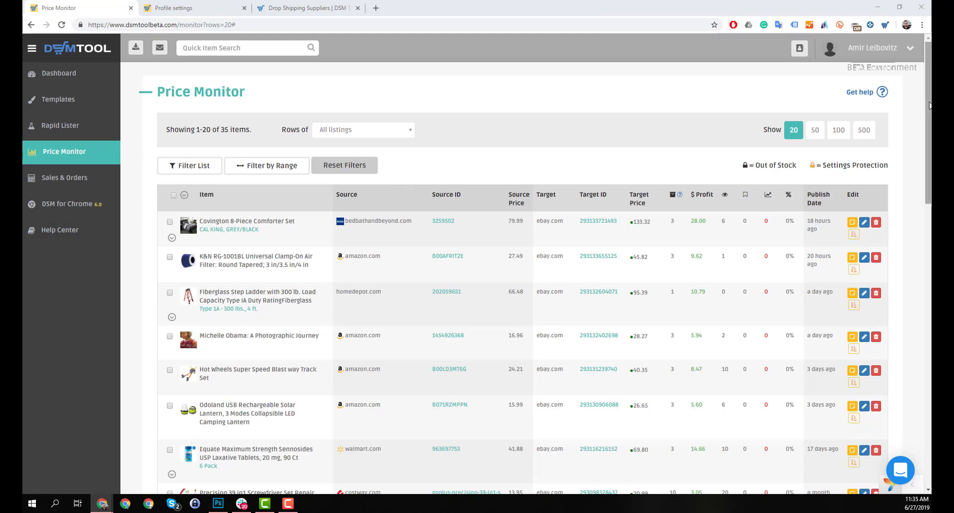
Examine the listing page controls, column and export options, and Global Operations, and return to the start of the listings
{"action": "scroll", "coordinate": [929, 106], "scroll_direction": "down", "scroll_amount": 15}
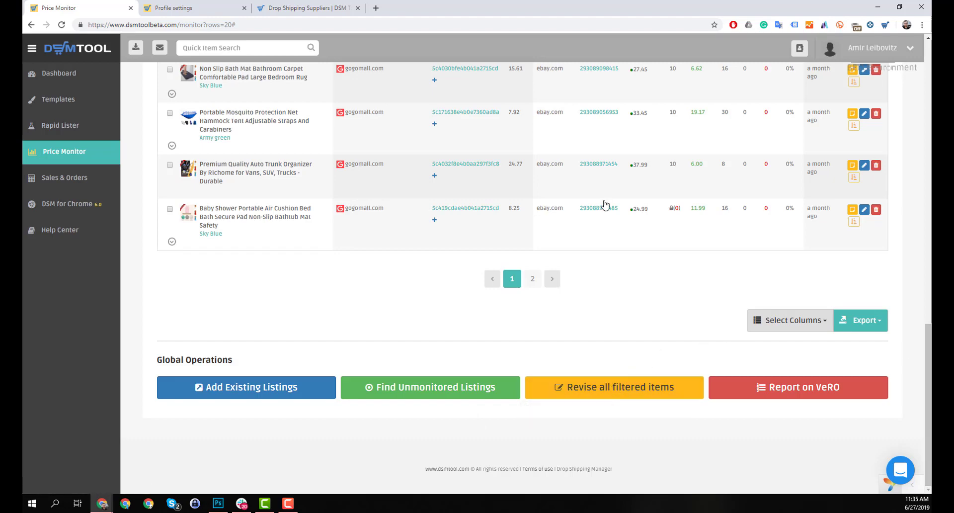
{"action": "left_click_drag", "start_coordinate": [926, 358], "coordinate": [924, 85]}
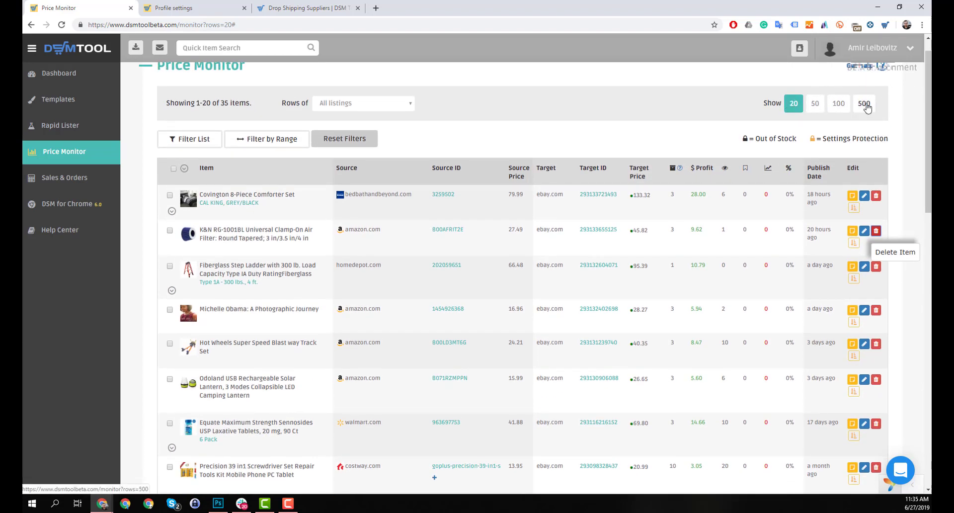
{"action": "scroll", "coordinate": [667, 348], "scroll_direction": "down", "scroll_amount": 15}
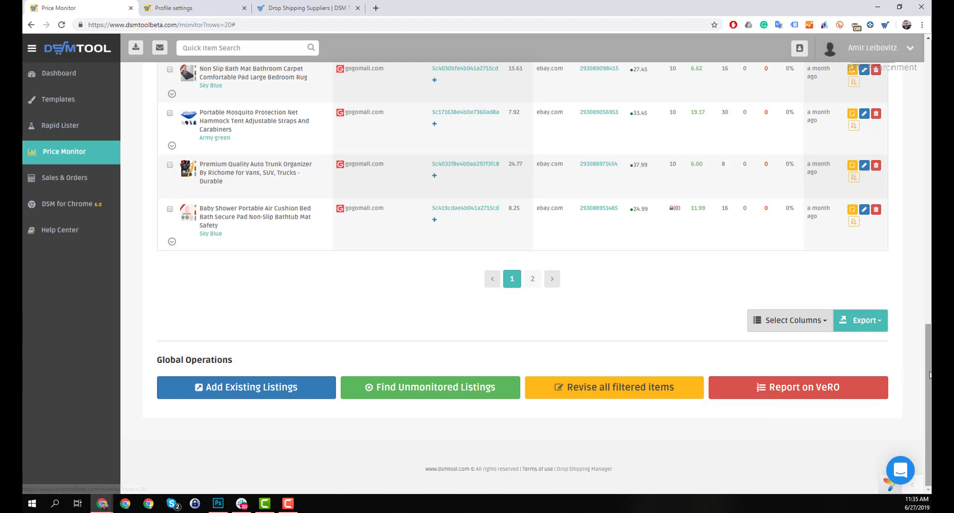
{"action": "left_click_drag", "start_coordinate": [928, 376], "coordinate": [927, 95]}
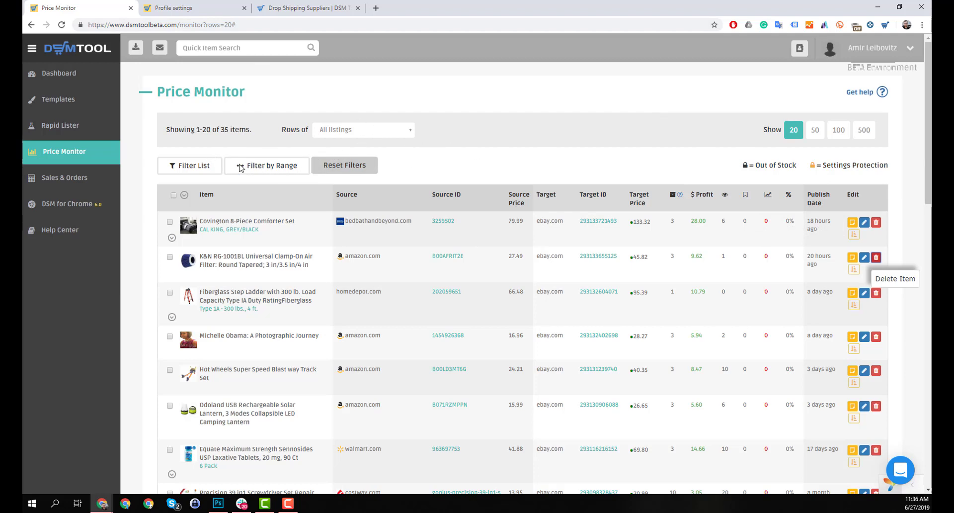
Show the per-column listing filters and view the available source sites without choosing one
{"action": "left_click", "coordinate": [196, 170]}
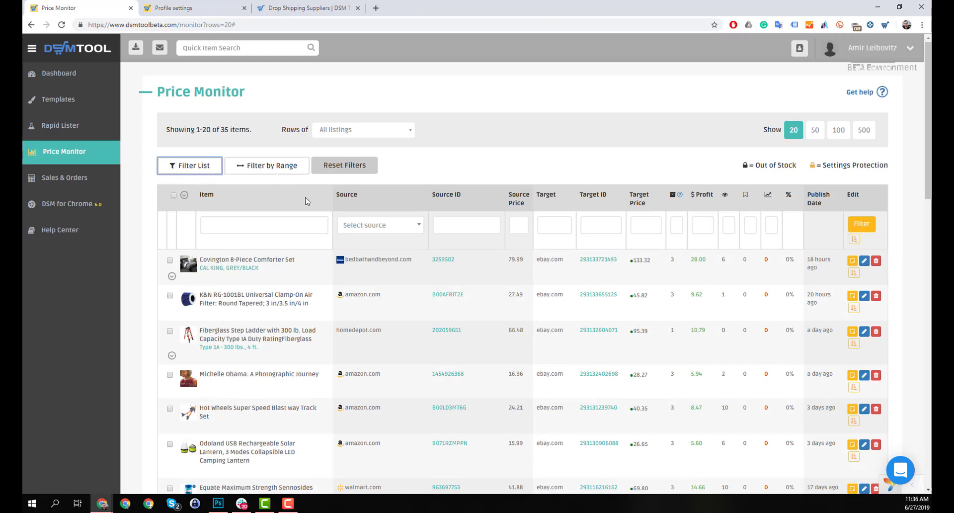
{"action": "left_click", "coordinate": [403, 226]}
{"action": "scroll", "coordinate": [379, 288], "scroll_direction": "down", "scroll_amount": 5}
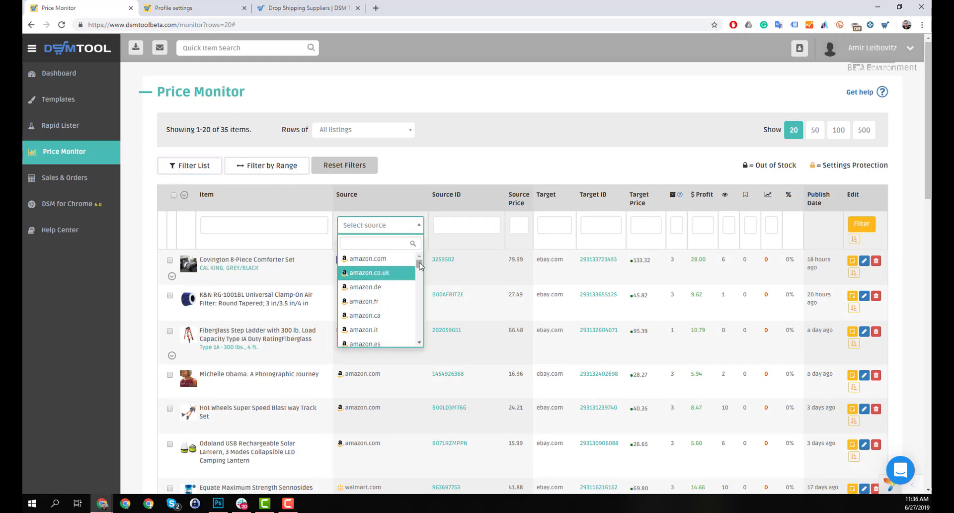
{"action": "scroll", "coordinate": [417, 328], "scroll_direction": "up", "scroll_amount": 5}
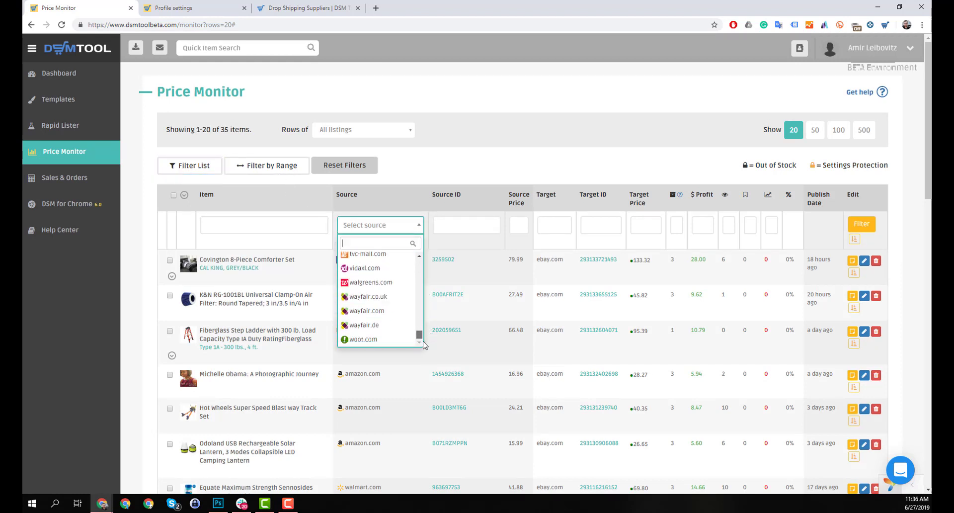
{"action": "scroll", "coordinate": [420, 259], "scroll_direction": "up", "scroll_amount": 1}
{"action": "left_click", "coordinate": [504, 167]}
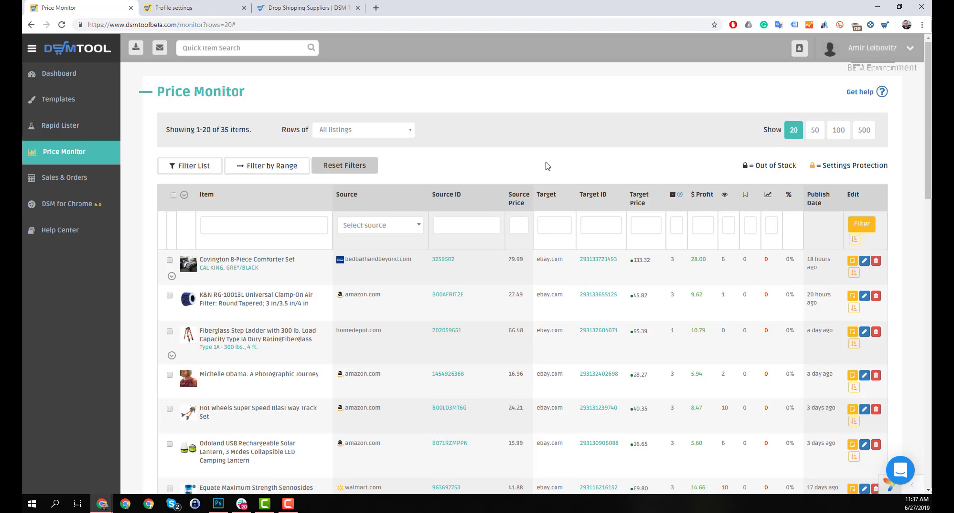
Filter the listings by range to those with Views from 10 to 30
{"action": "left_click", "coordinate": [272, 168]}
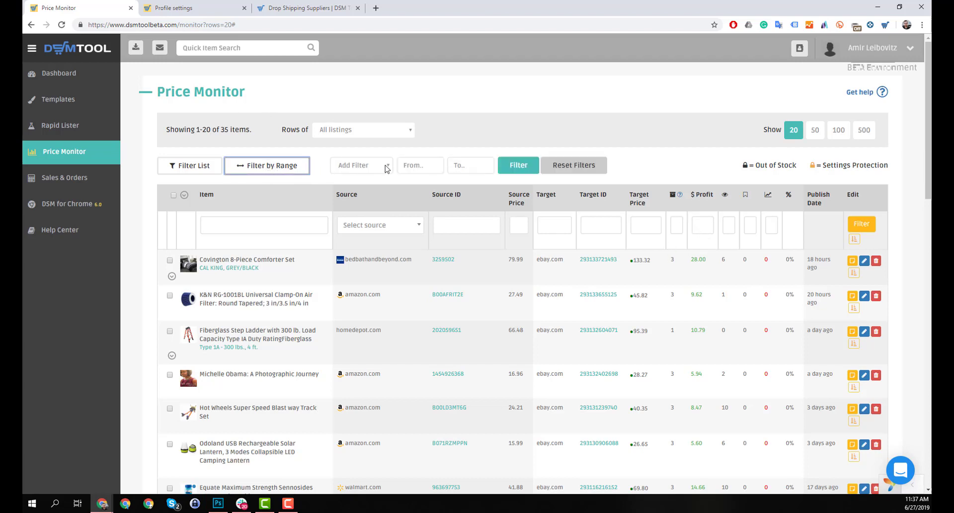
{"action": "left_click", "coordinate": [414, 166]}
{"action": "left_click", "coordinate": [472, 164]}
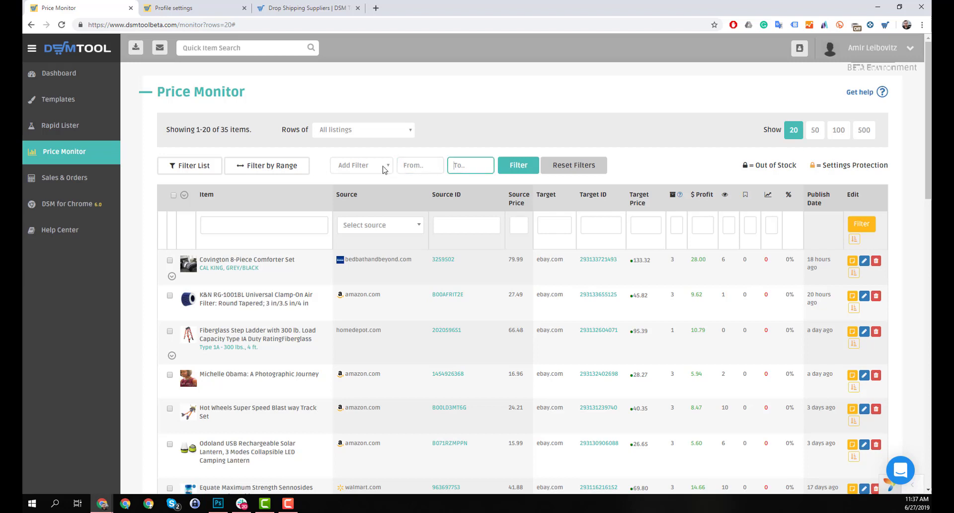
{"action": "left_click", "coordinate": [386, 169]}
{"action": "left_click", "coordinate": [368, 179]}
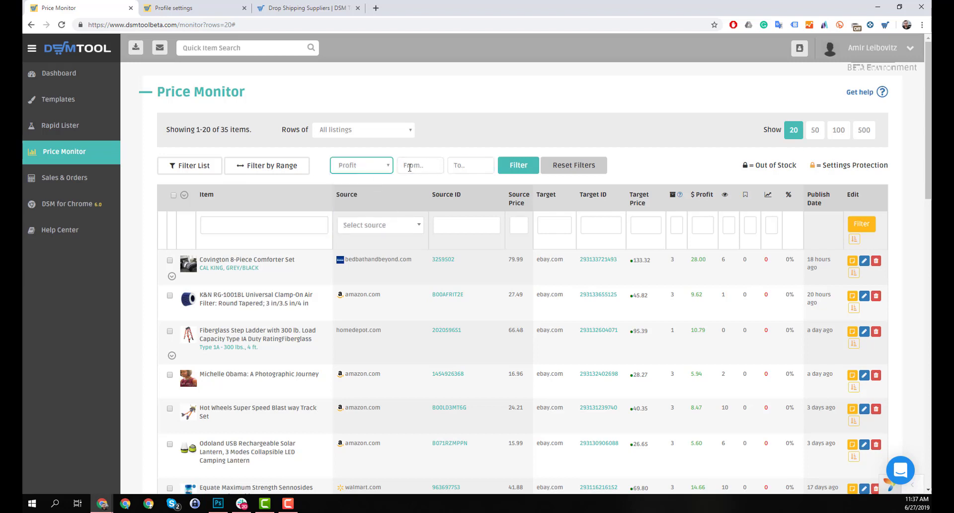
{"action": "left_click", "coordinate": [360, 169]}
{"action": "left_click", "coordinate": [375, 217]}
{"action": "left_click", "coordinate": [418, 162]}
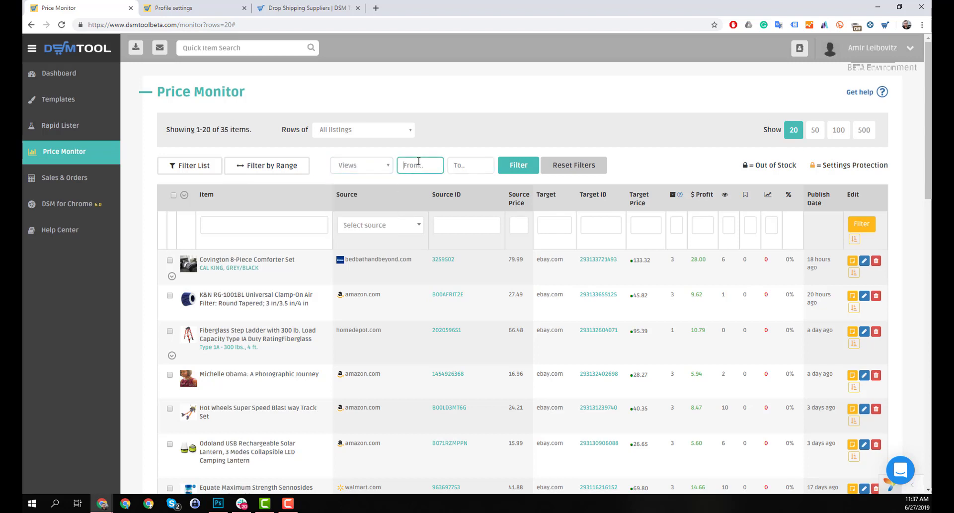
{"action": "left_click", "coordinate": [461, 167]}
{"action": "left_click", "coordinate": [514, 170]}
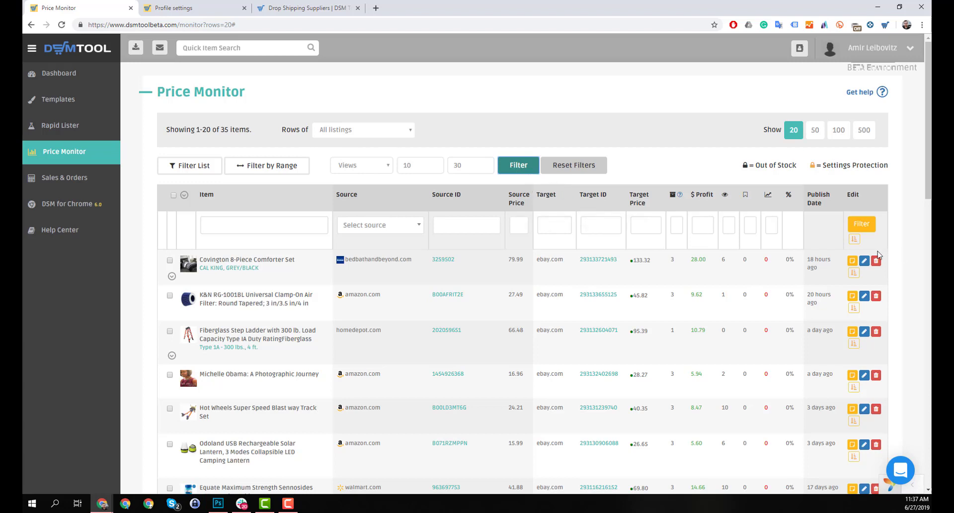
{"action": "left_click", "coordinate": [518, 165]}
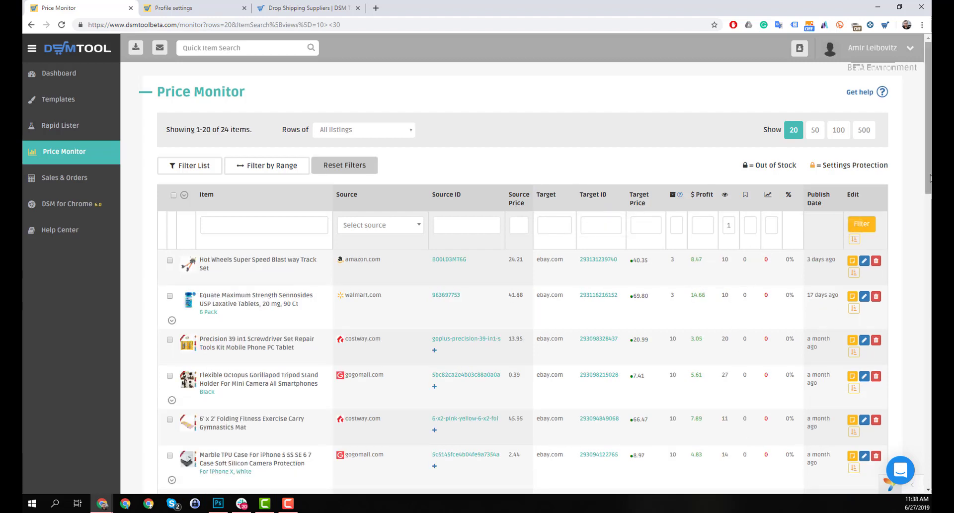
Examine the view counts of the filtered listings and return to the start of the list
{"action": "scroll", "coordinate": [928, 181], "scroll_direction": "down", "scroll_amount": 2}
{"action": "scroll", "coordinate": [535, 279], "scroll_direction": "down", "scroll_amount": 10}
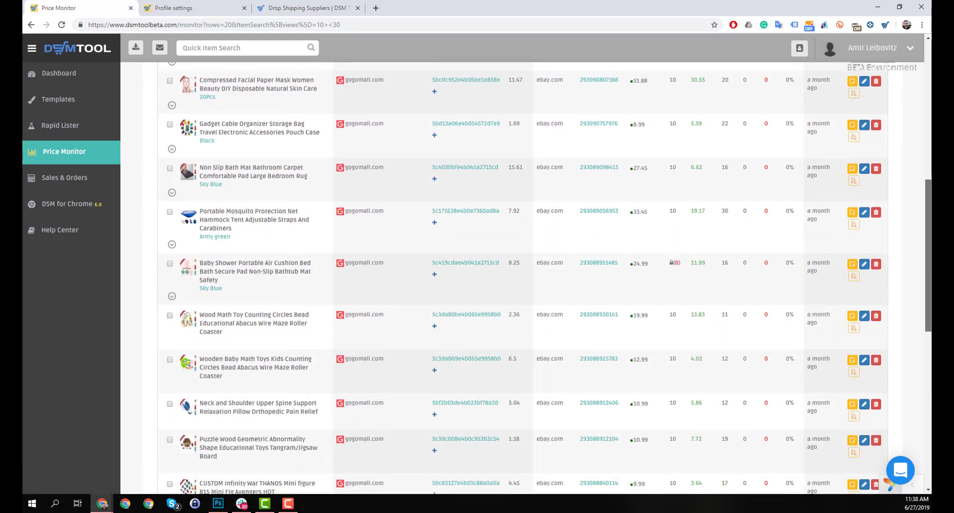
{"action": "scroll", "coordinate": [744, 172], "scroll_direction": "down", "scroll_amount": 4}
{"action": "scroll", "coordinate": [744, 172], "scroll_direction": "up", "scroll_amount": 15}
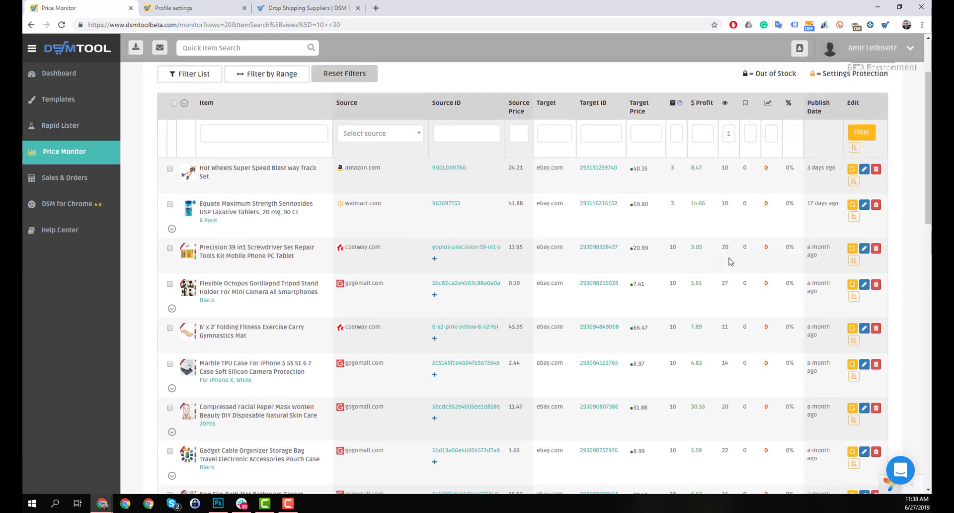
{"action": "scroll", "coordinate": [740, 133], "scroll_direction": "up", "scroll_amount": 2}
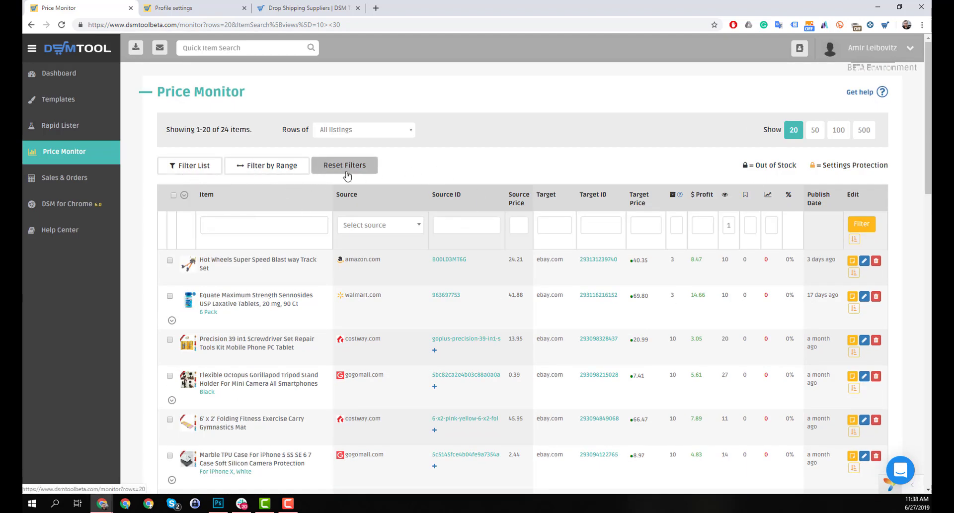
Restrict the rows to only out-of-stock listings, and go to the Dashboard
{"action": "left_click", "coordinate": [390, 131]}
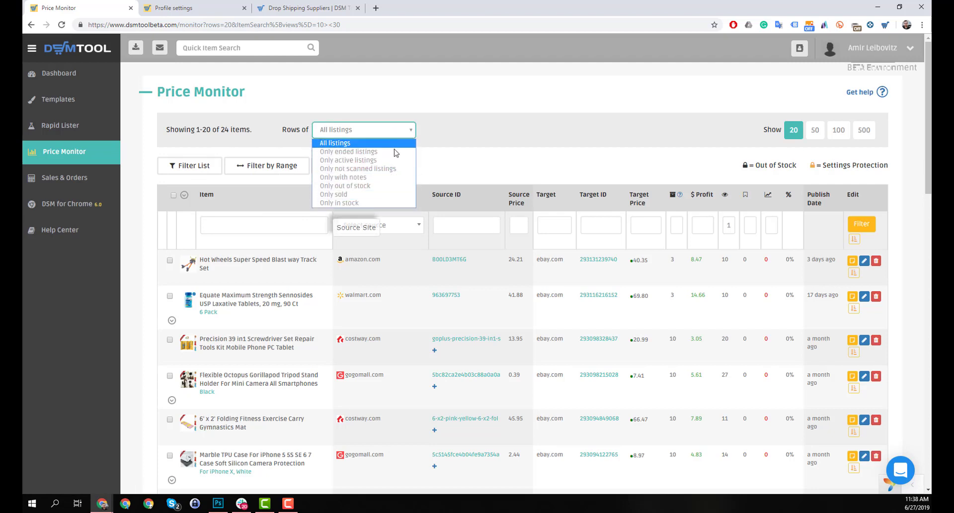
{"action": "left_click", "coordinate": [382, 191]}
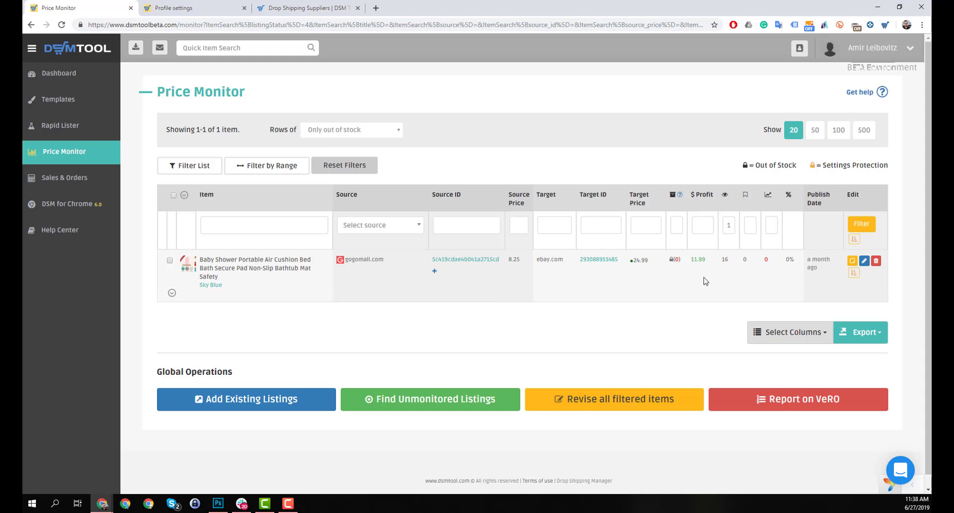
{"action": "mouse_move", "coordinate": [677, 261]}
{"action": "left_click", "coordinate": [84, 82]}
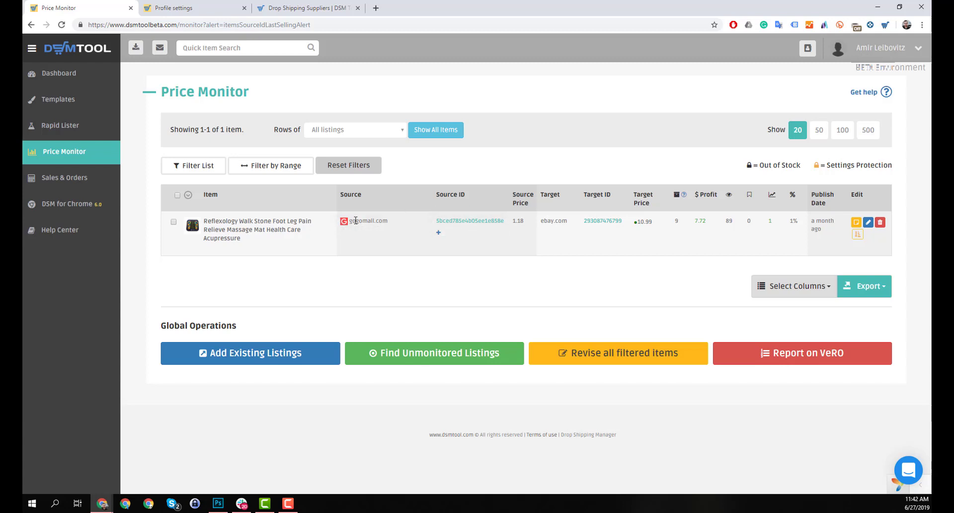
Open the additional settings of the DSM Auto-Paste browser extension
{"action": "mouse_move", "coordinate": [191, 230]}
{"action": "left_click", "coordinate": [885, 25]}
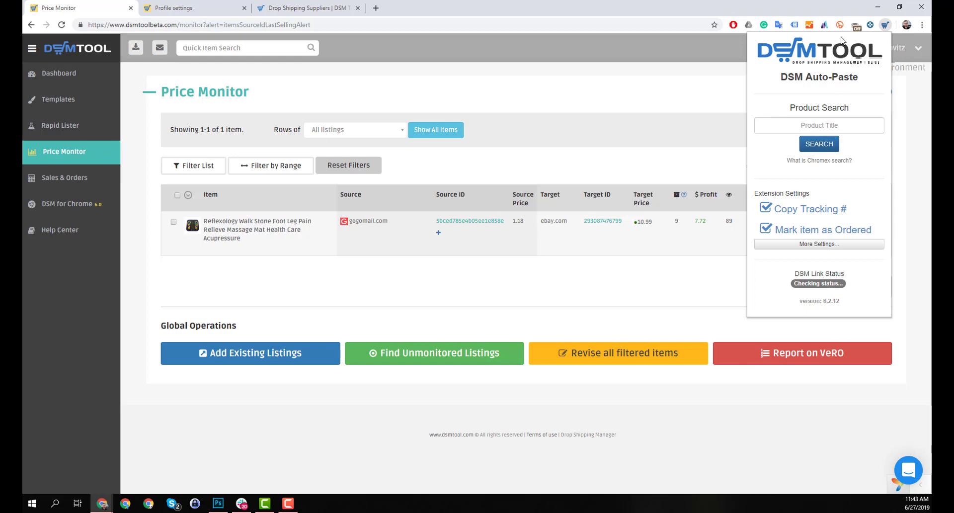
{"action": "left_click", "coordinate": [689, 105]}
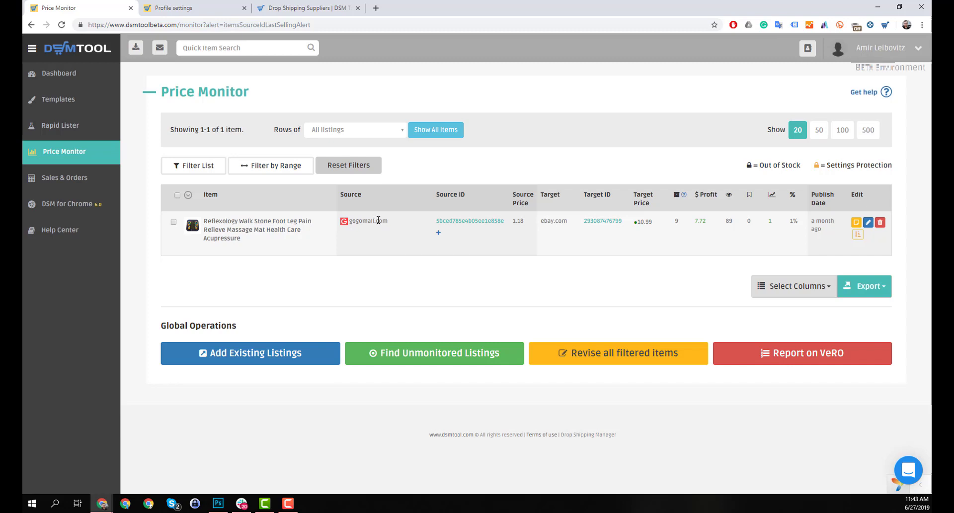
{"action": "left_click", "coordinate": [885, 26]}
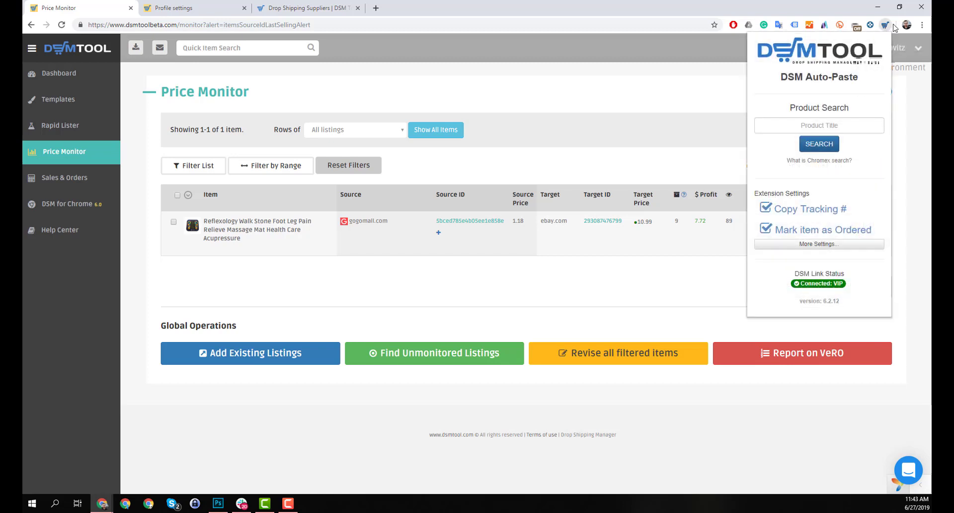
{"action": "left_click", "coordinate": [829, 246]}
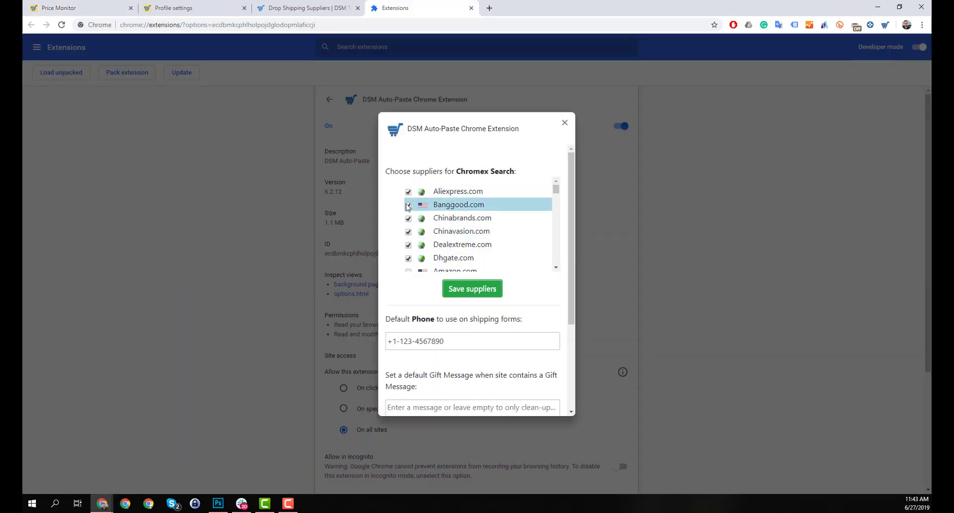
Examine the suppliers offered for Chromex Search, close the extension options without changes, and return to Price Monitor
{"action": "scroll", "coordinate": [556, 192], "scroll_direction": "down", "scroll_amount": 1}
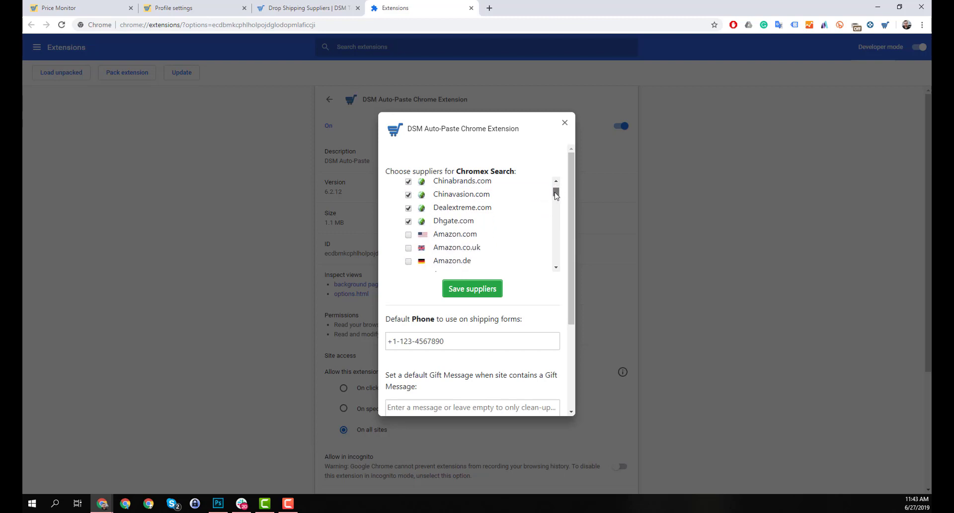
{"action": "scroll", "coordinate": [556, 192], "scroll_direction": "up", "scroll_amount": 1}
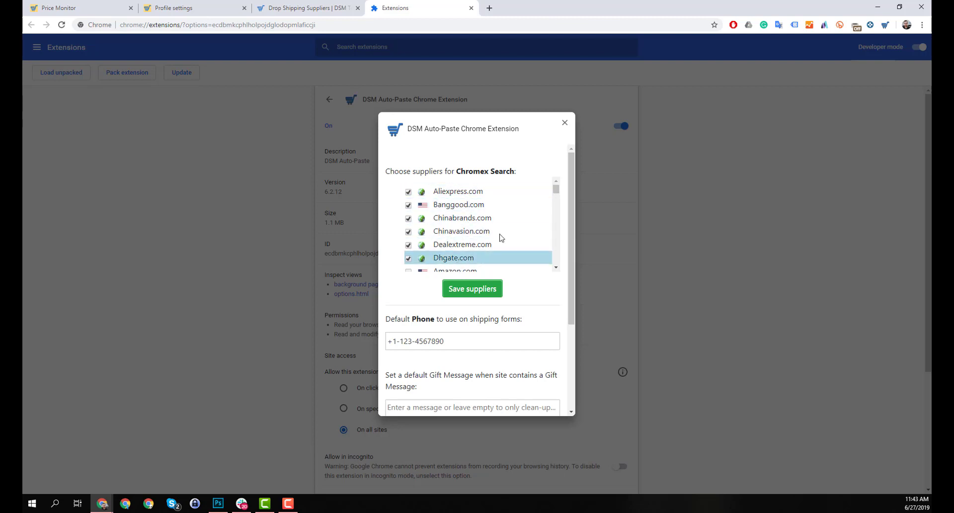
{"action": "left_click_drag", "start_coordinate": [557, 192], "coordinate": [564, 203]}
{"action": "scroll", "coordinate": [549, 211], "scroll_direction": "up", "scroll_amount": 2}
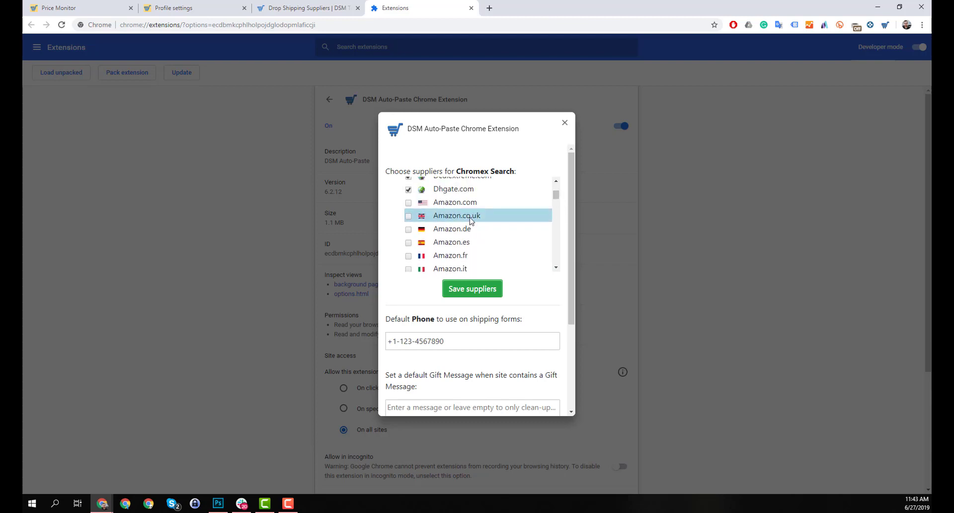
{"action": "scroll", "coordinate": [477, 231], "scroll_direction": "down", "scroll_amount": 5}
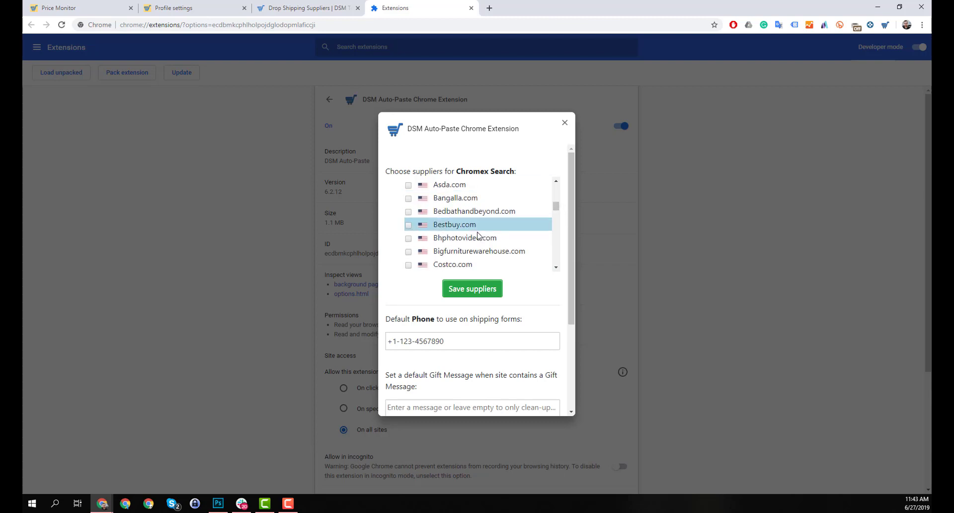
{"action": "scroll", "coordinate": [478, 235], "scroll_direction": "down", "scroll_amount": 10}
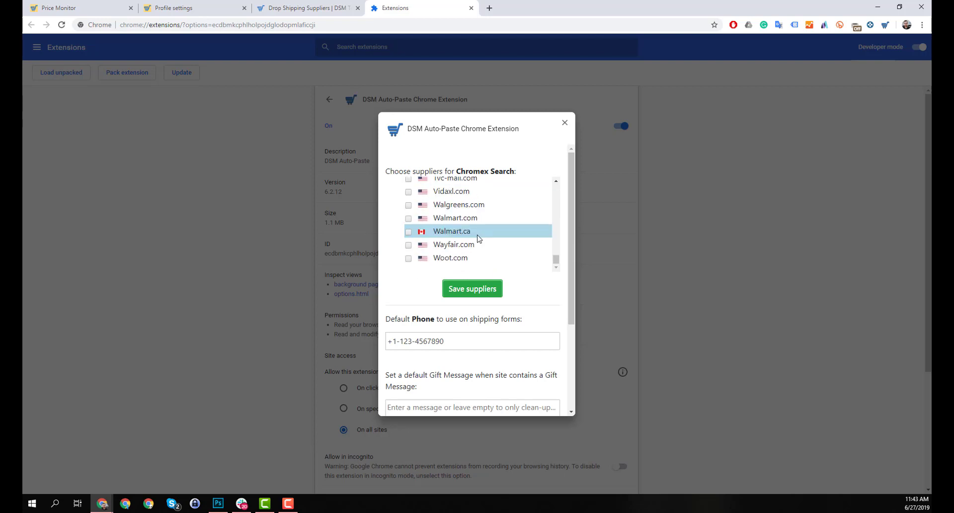
{"action": "scroll", "coordinate": [479, 238], "scroll_direction": "up", "scroll_amount": 15}
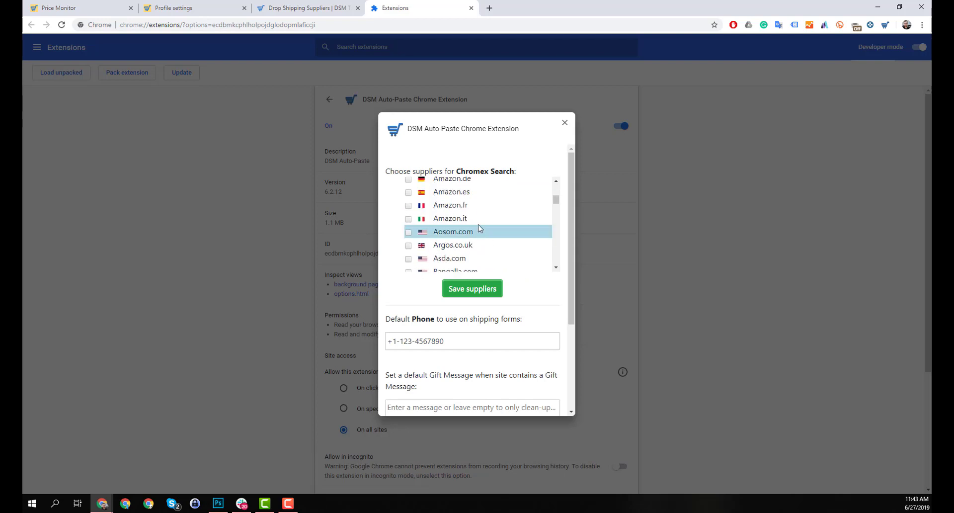
{"action": "left_click", "coordinate": [565, 124]}
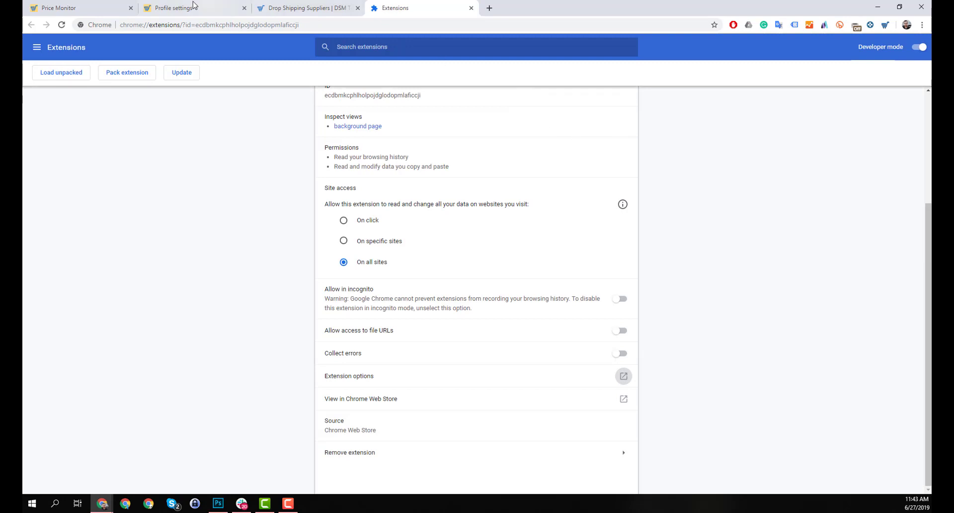
{"action": "left_click", "coordinate": [76, 8]}
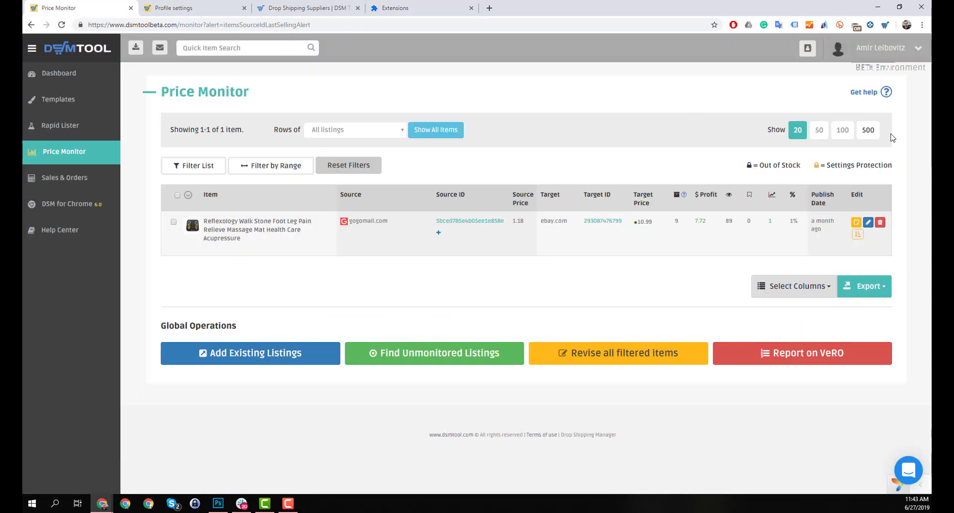
Compare suppliers for the Reflexology massage mat listing and check its total price with shipping on its GogoMall source page
{"action": "left_click", "coordinate": [858, 235]}
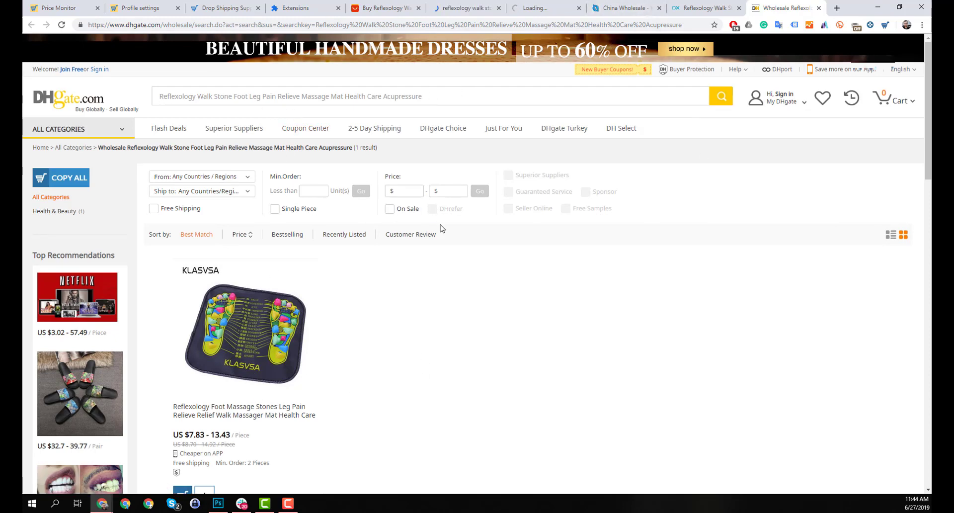
{"action": "left_click", "coordinate": [67, 8]}
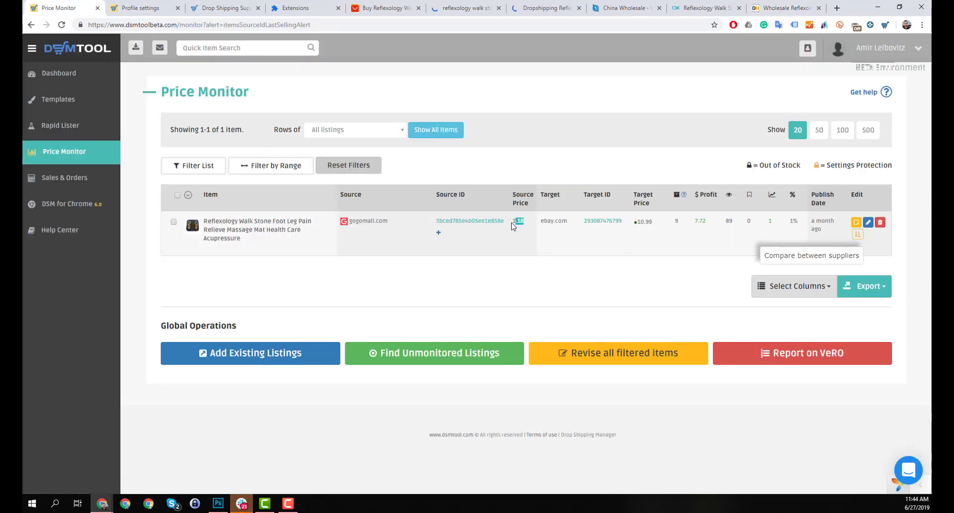
{"action": "left_click", "coordinate": [478, 222]}
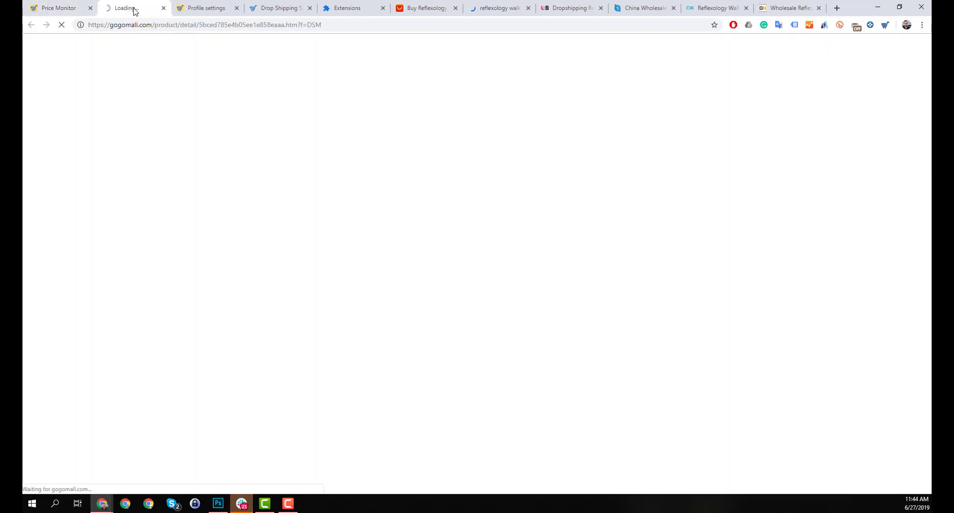
{"action": "left_click_drag", "start_coordinate": [132, 8], "coordinate": [342, 6]}
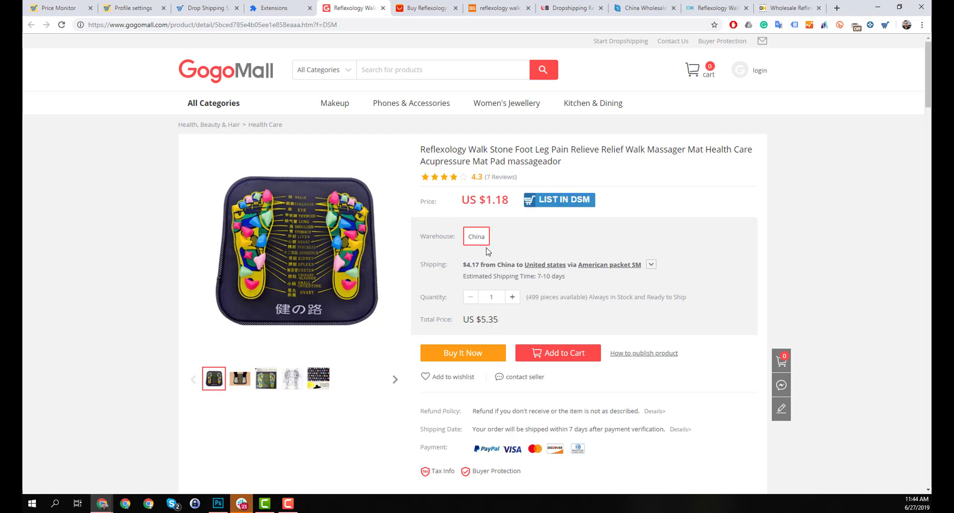
{"action": "left_click_drag", "start_coordinate": [497, 323], "coordinate": [479, 321]}
{"action": "left_click", "coordinate": [456, 332]}
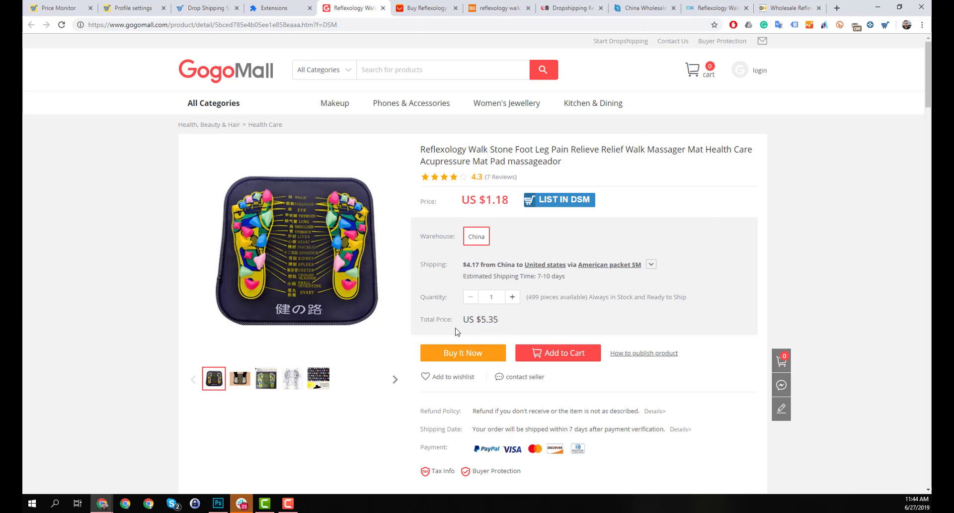
Check the KLASVSA reflexology mat's price in the AliExpress supplier results and open that product
{"action": "left_click", "coordinate": [422, 8]}
{"action": "mouse_move", "coordinate": [486, 59]}
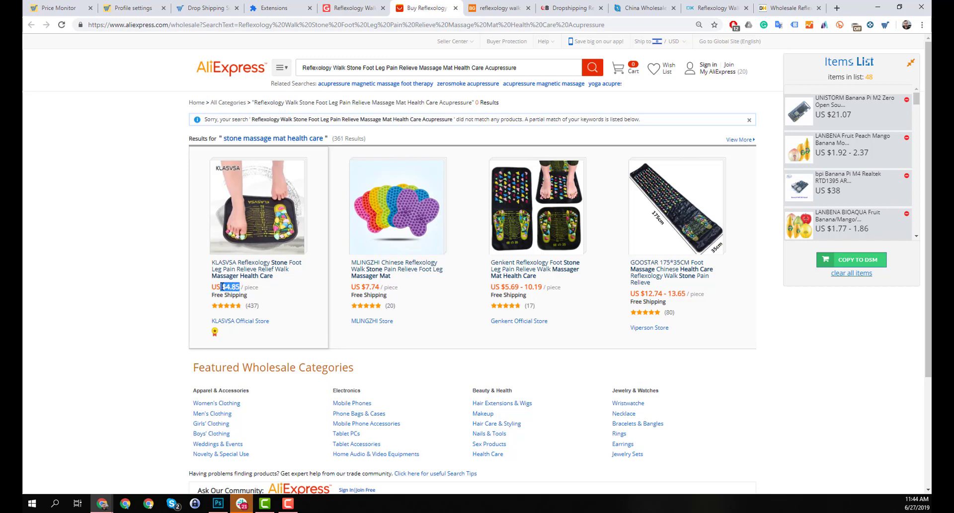
{"action": "left_click", "coordinate": [150, 286]}
{"action": "left_click", "coordinate": [253, 274]}
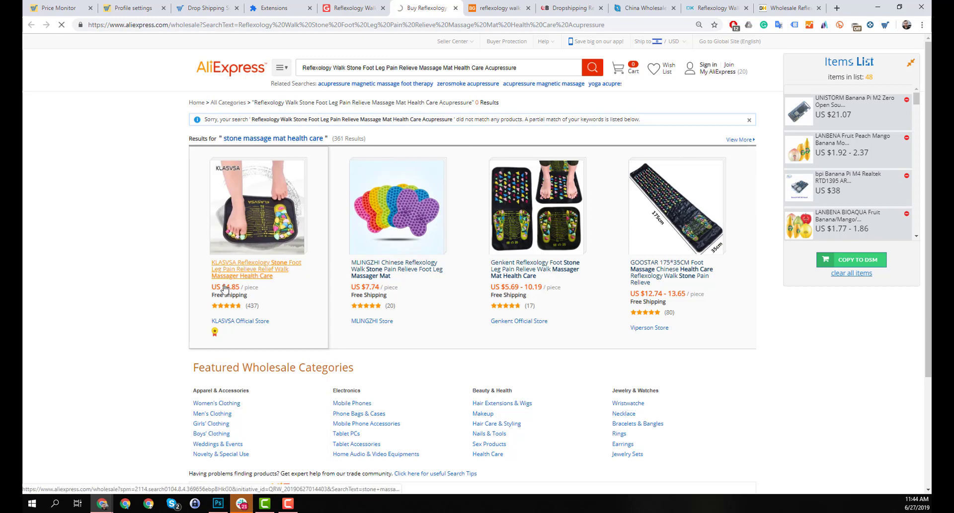
Open the KLASVSA reflexology mat's product page from the AliExpress results, closing the extra product tab
{"action": "left_click", "coordinate": [264, 25]}
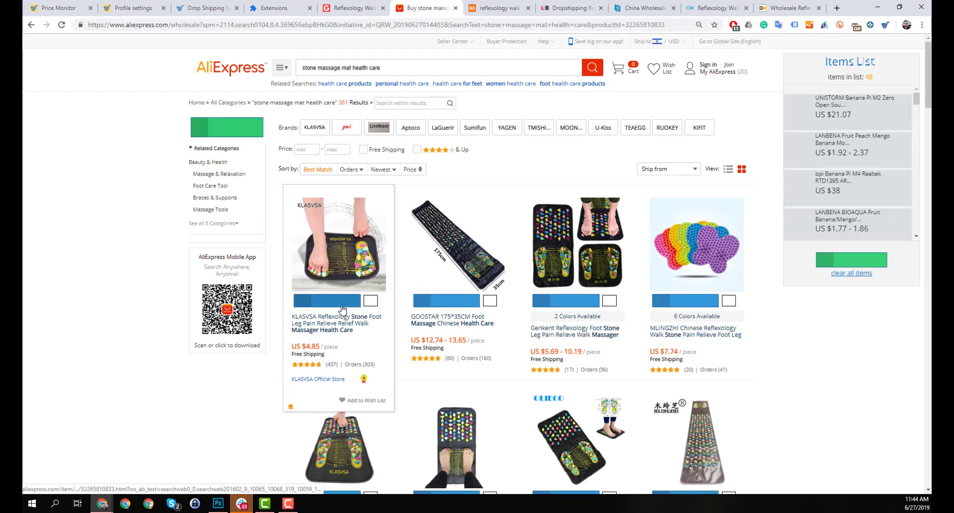
{"action": "left_click", "coordinate": [343, 311]}
{"action": "left_click", "coordinate": [511, 8]}
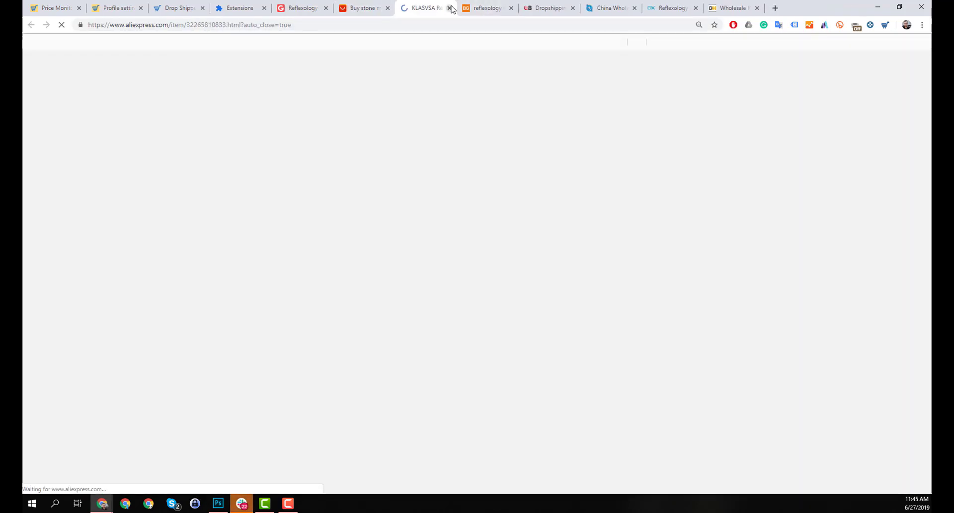
{"action": "left_click", "coordinate": [450, 8]}
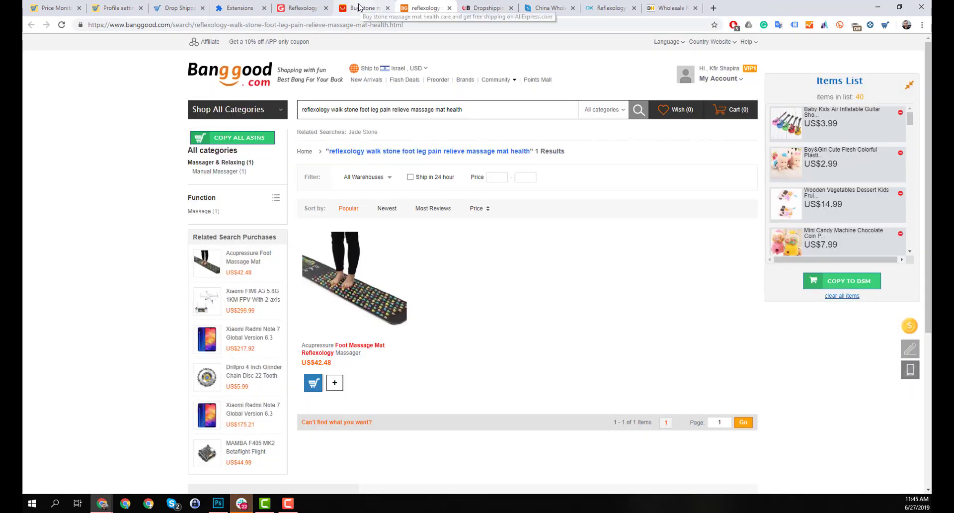
{"action": "left_click", "coordinate": [368, 8]}
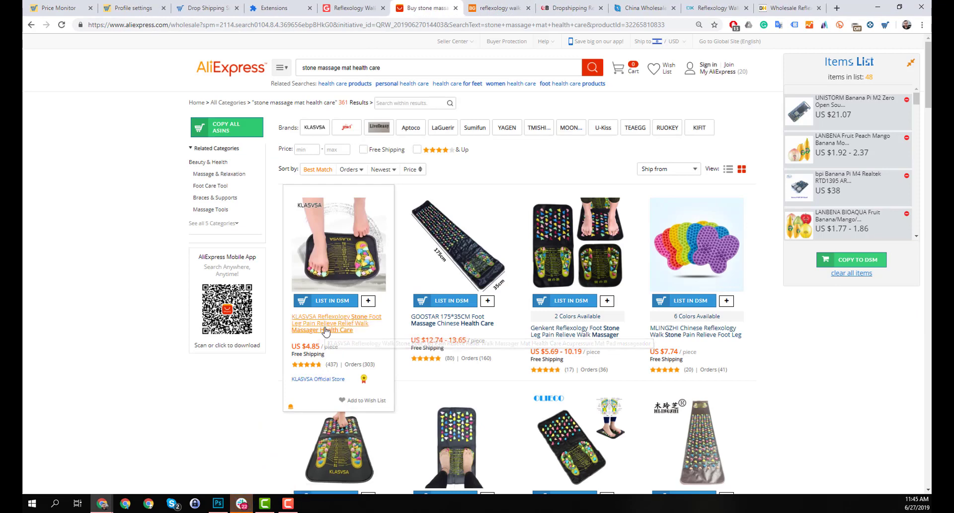
{"action": "left_click", "coordinate": [326, 332]}
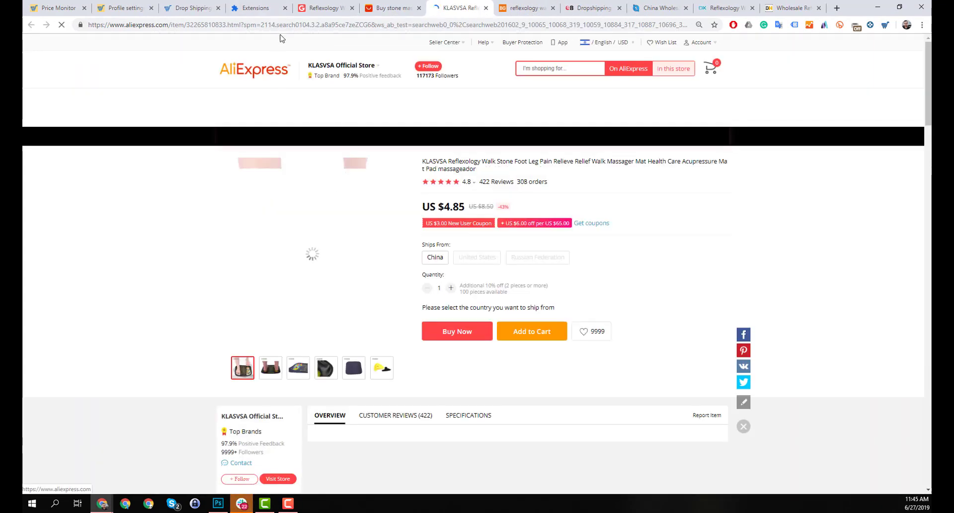
Dismiss the coupon offer with its extra page and copy the KLASVSA mat's AliExpress product URL
{"action": "left_click", "coordinate": [280, 25]}
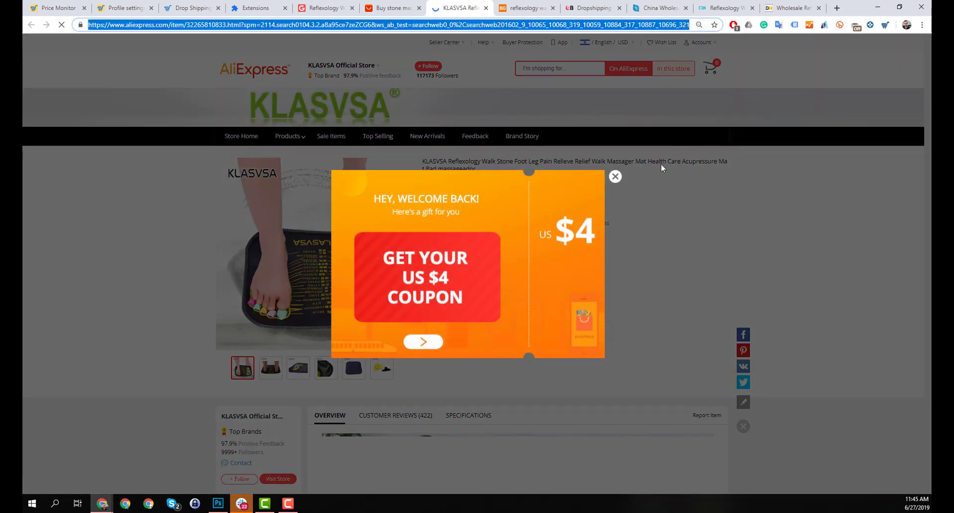
{"action": "left_click", "coordinate": [615, 177]}
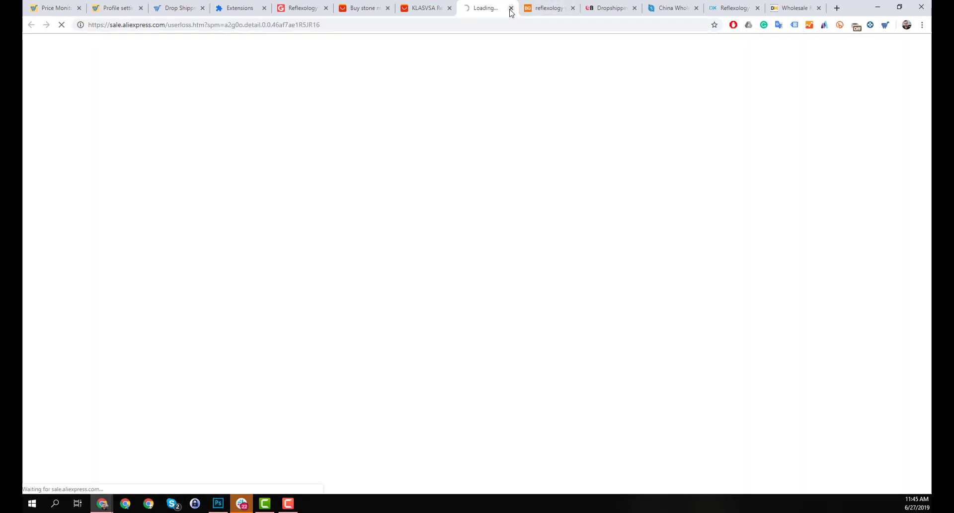
{"action": "left_click", "coordinate": [510, 9]}
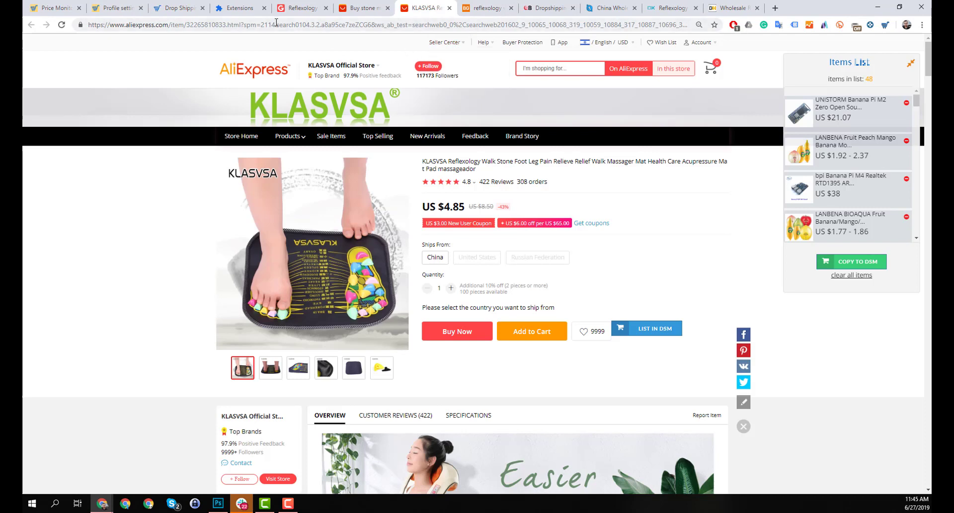
{"action": "left_click", "coordinate": [276, 24]}
{"action": "right_click", "coordinate": [276, 26]}
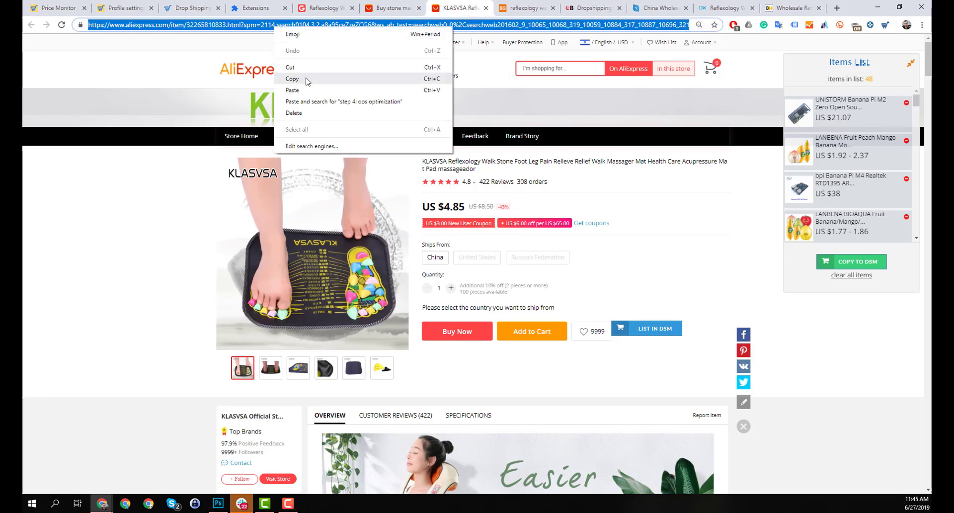
{"action": "left_click", "coordinate": [292, 78]}
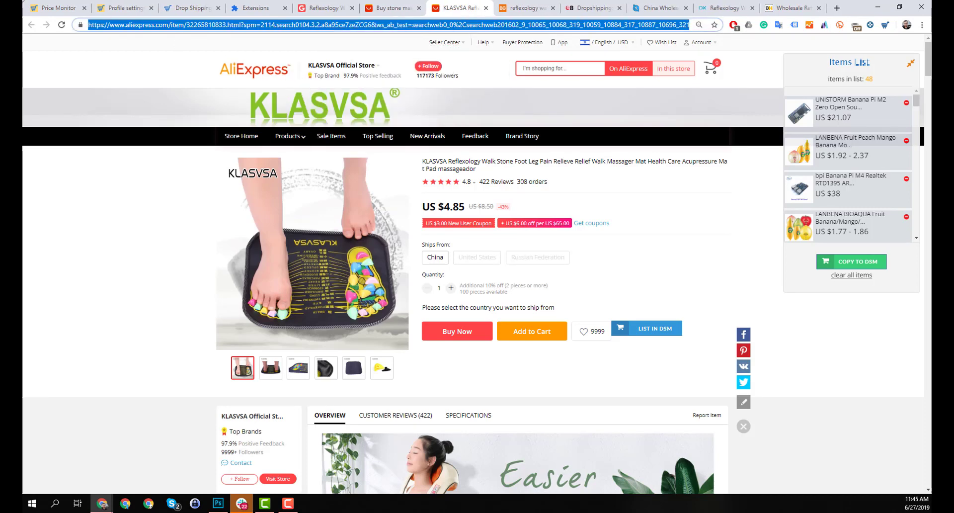
Replace the Reflexology massage mat listing's source in Price Monitor with the copied AliExpress URL
{"action": "left_click", "coordinate": [58, 8]}
{"action": "left_click", "coordinate": [869, 223]}
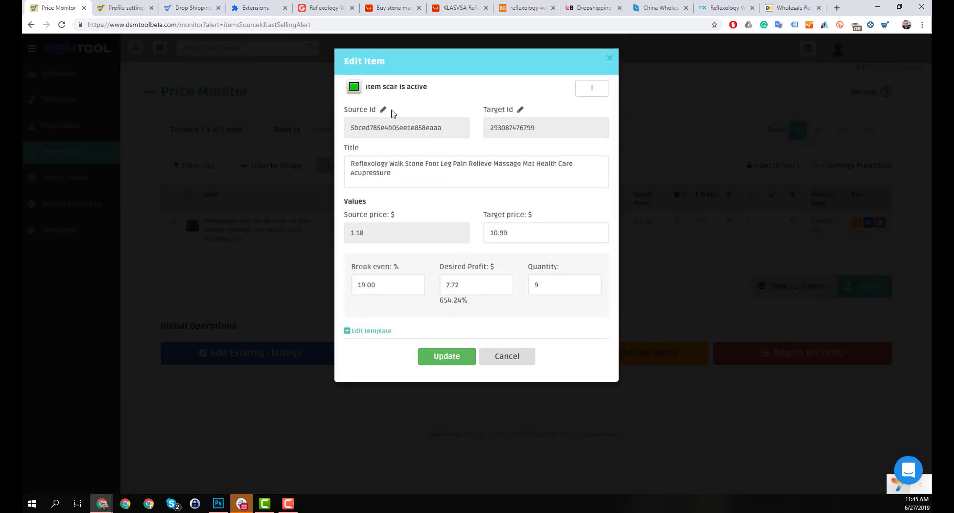
{"action": "left_click", "coordinate": [383, 110]}
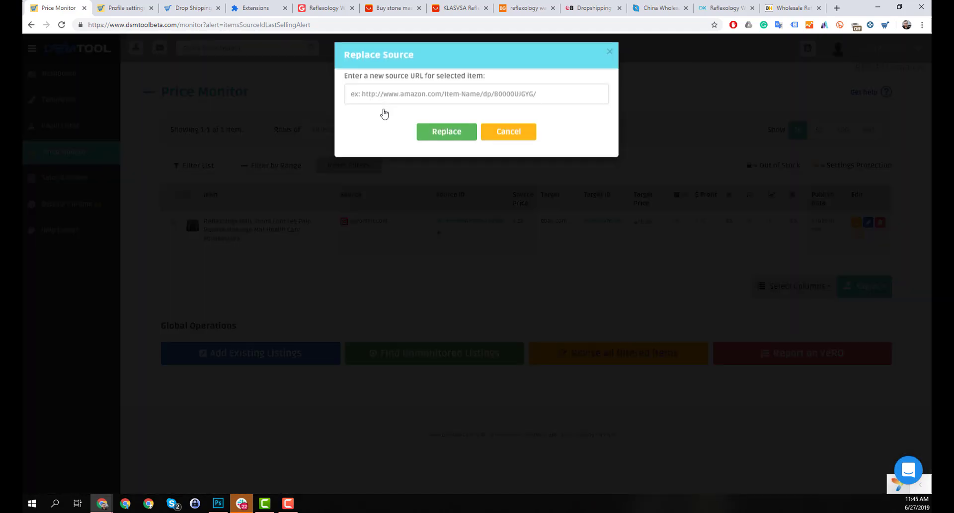
{"action": "left_click", "coordinate": [393, 99]}
{"action": "key", "text": "ctrl+v"}
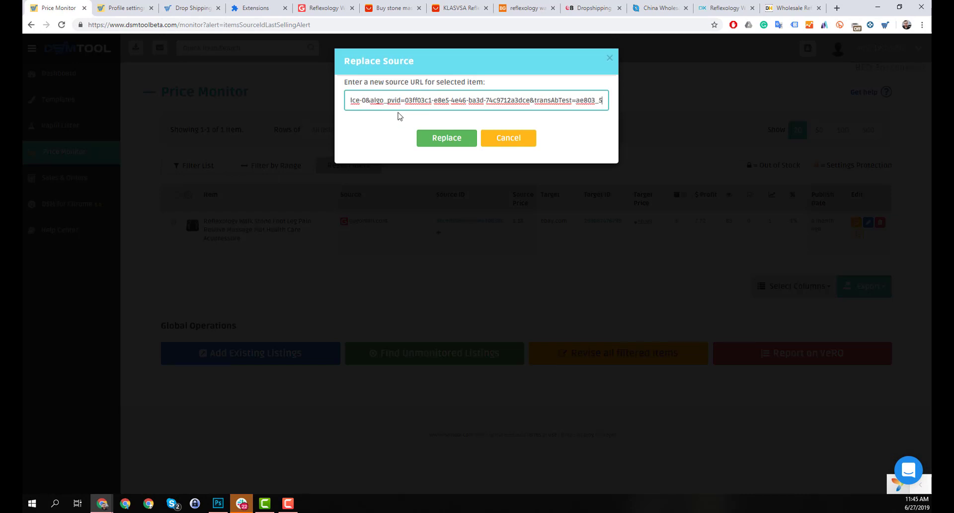
{"action": "left_click", "coordinate": [448, 141]}
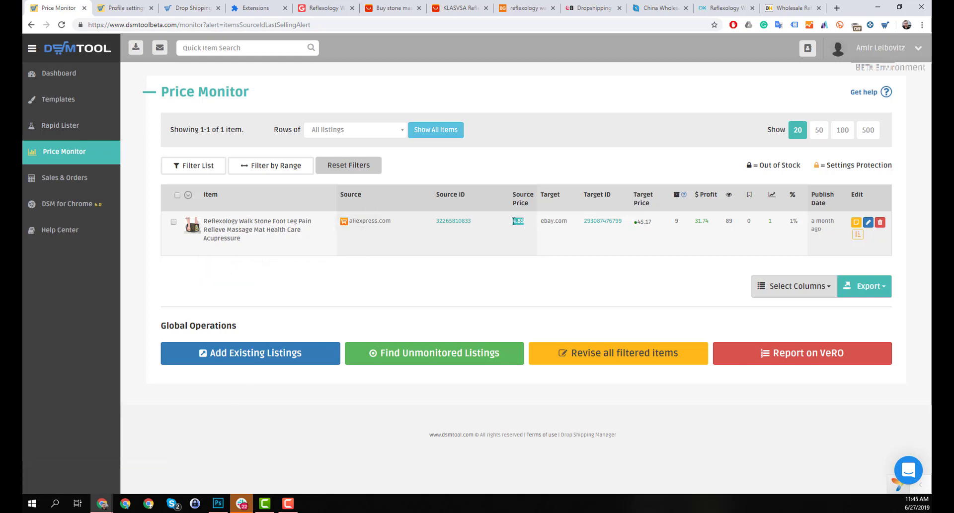
Open the Reflexology mat listing's values for editing and set its desired profit to $1
{"action": "left_click", "coordinate": [869, 222]}
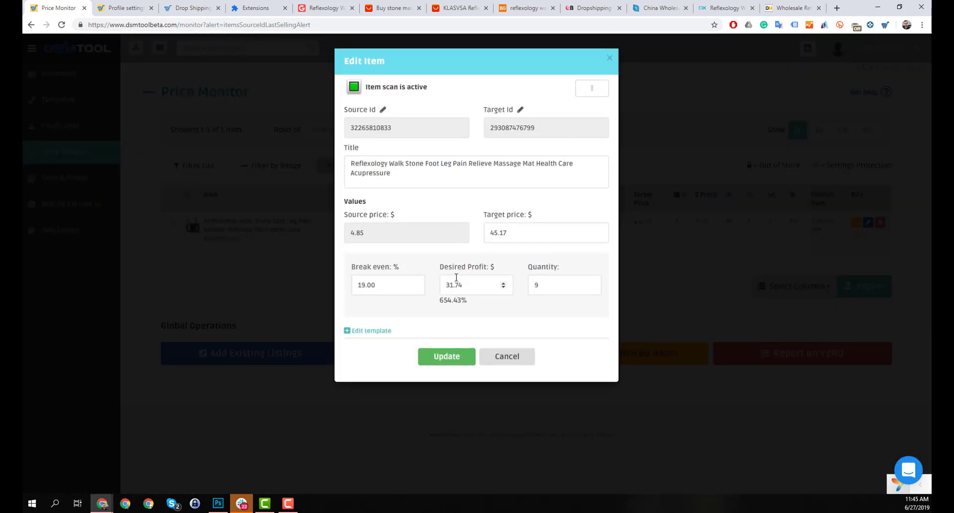
{"action": "left_click_drag", "start_coordinate": [470, 283], "coordinate": [439, 287]}
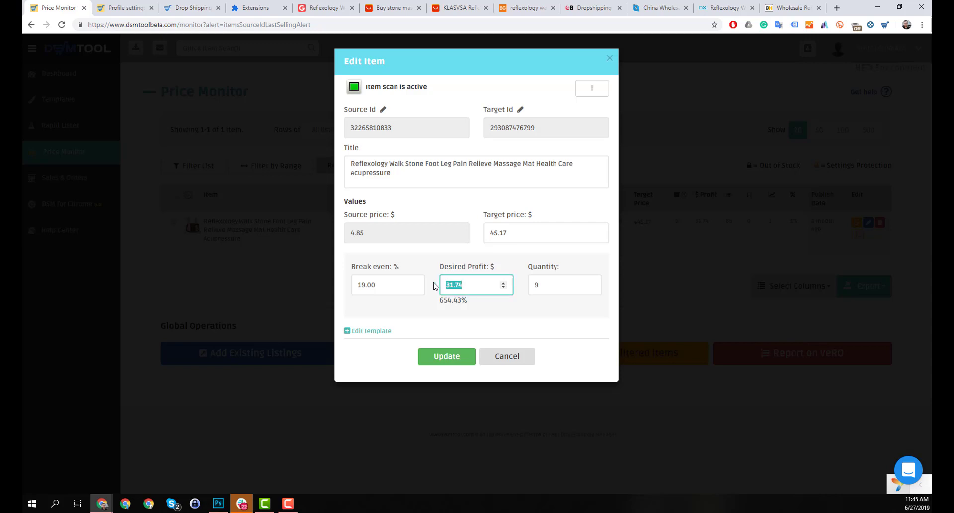
{"action": "type", "text": "1"}
{"action": "left_click", "coordinate": [513, 328]}
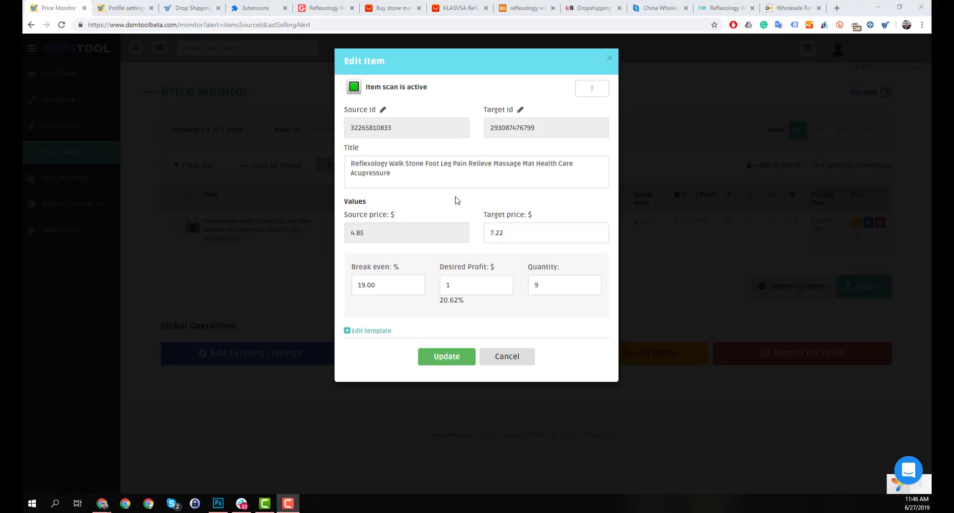
Set the listing's target price to $7.99 and update the item
{"action": "left_click", "coordinate": [505, 238]}
{"action": "left_click_drag", "start_coordinate": [510, 234], "coordinate": [495, 231]}
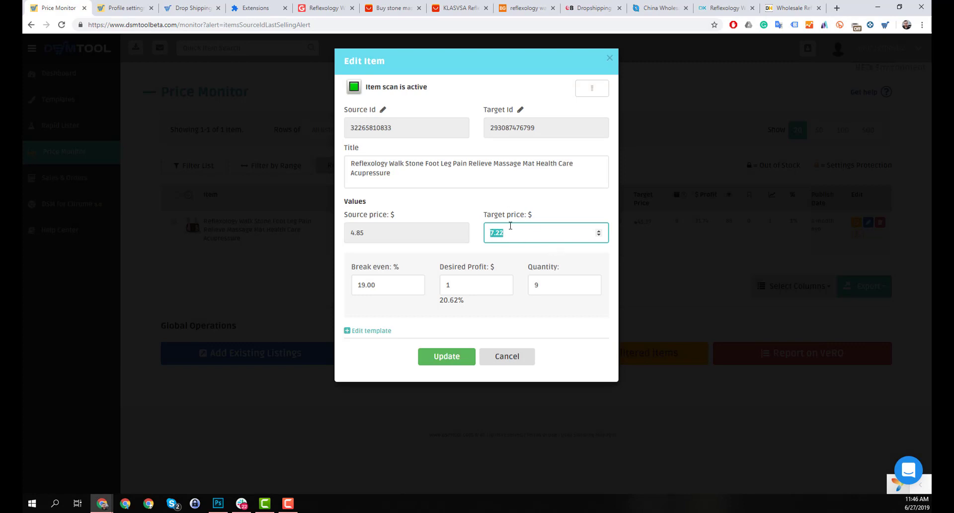
{"action": "left_click_drag", "start_coordinate": [510, 233], "coordinate": [498, 233]}
{"action": "left_click", "coordinate": [481, 218]}
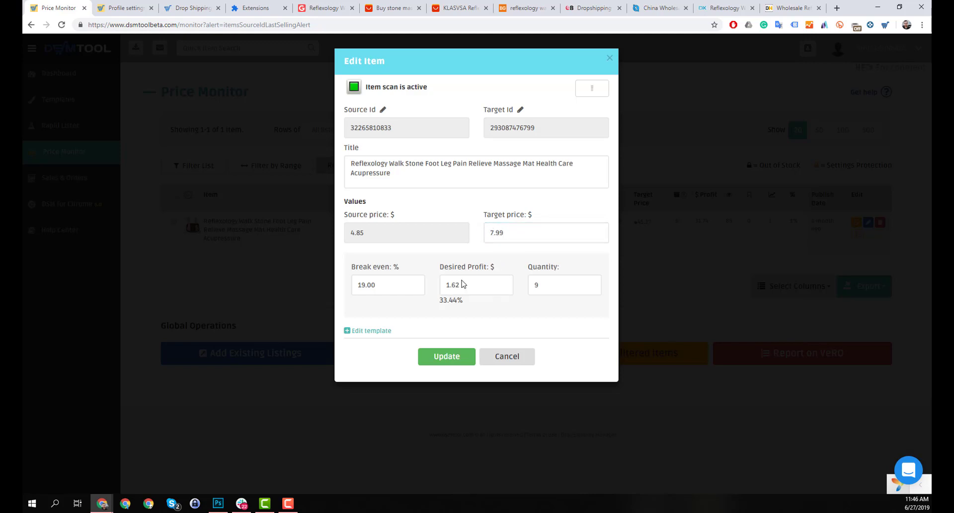
{"action": "left_click", "coordinate": [457, 360]}
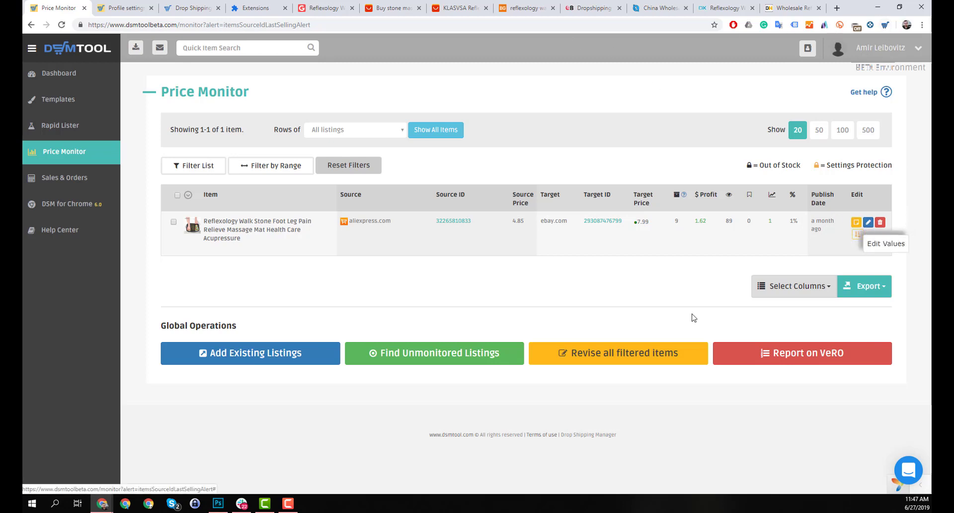
Check the mat's search results at Banggood, Chinabrands, Chinavasion, DX and DHgate for supplier offers and prices
{"action": "left_click", "coordinate": [466, 10]}
{"action": "left_click", "coordinate": [497, 11]}
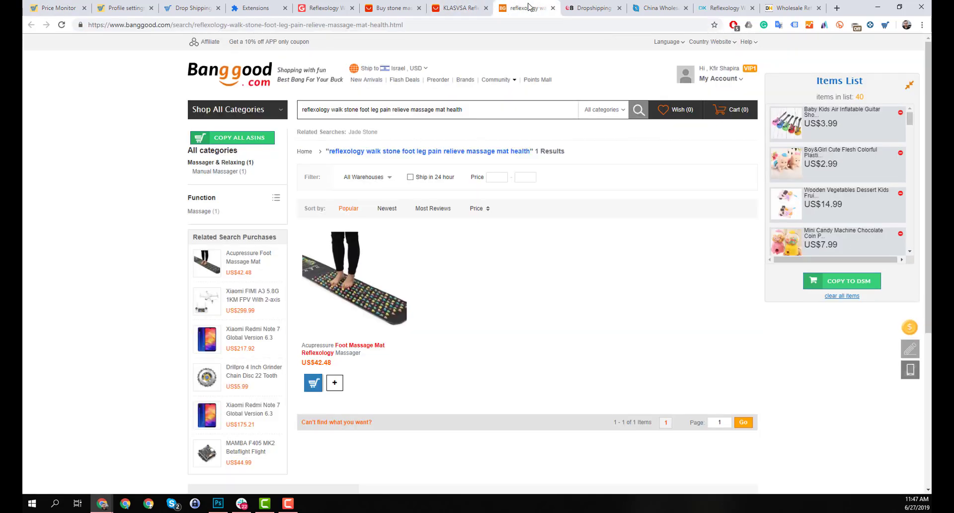
{"action": "left_click", "coordinate": [586, 9]}
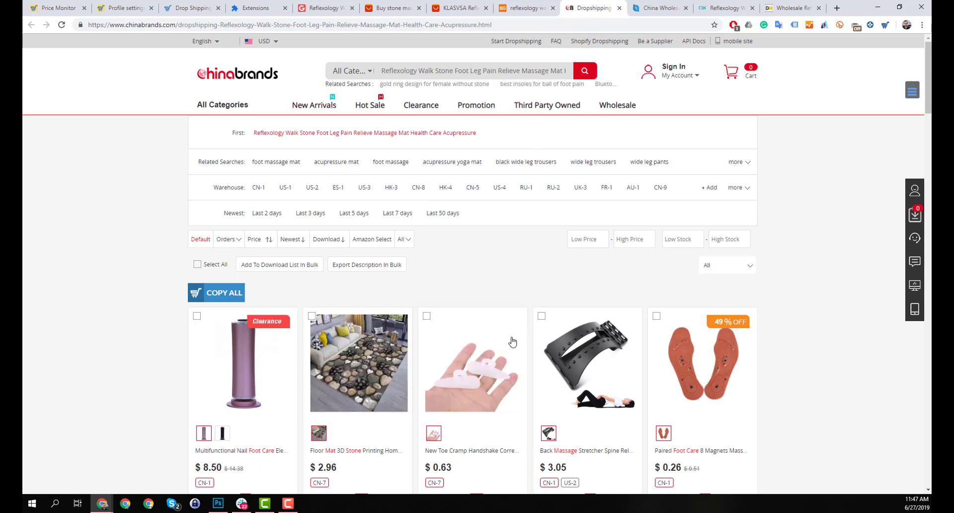
{"action": "left_click", "coordinate": [660, 8]}
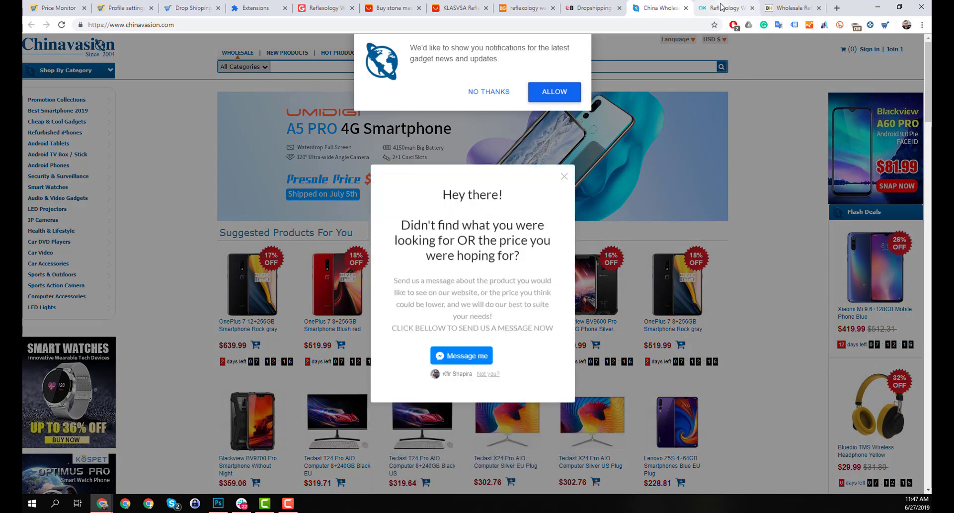
{"action": "left_click", "coordinate": [722, 7]}
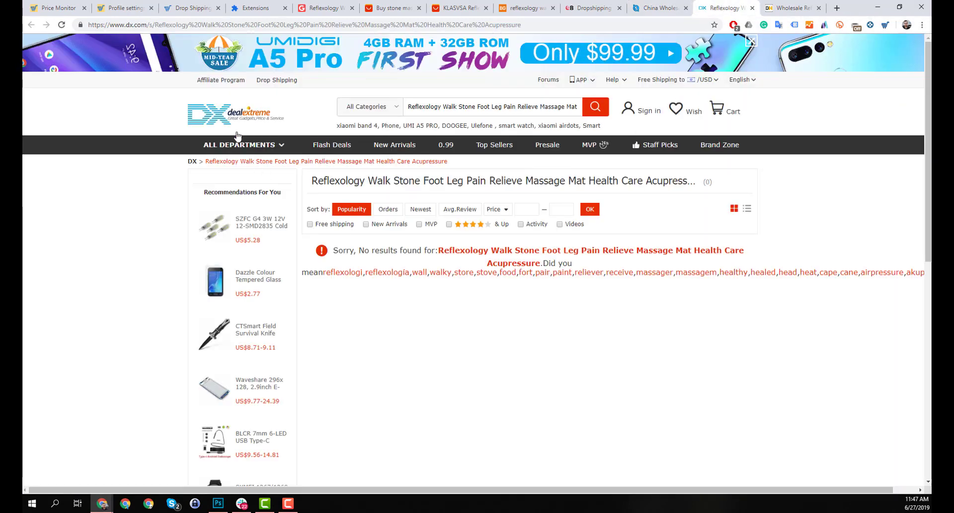
{"action": "left_click", "coordinate": [789, 8]}
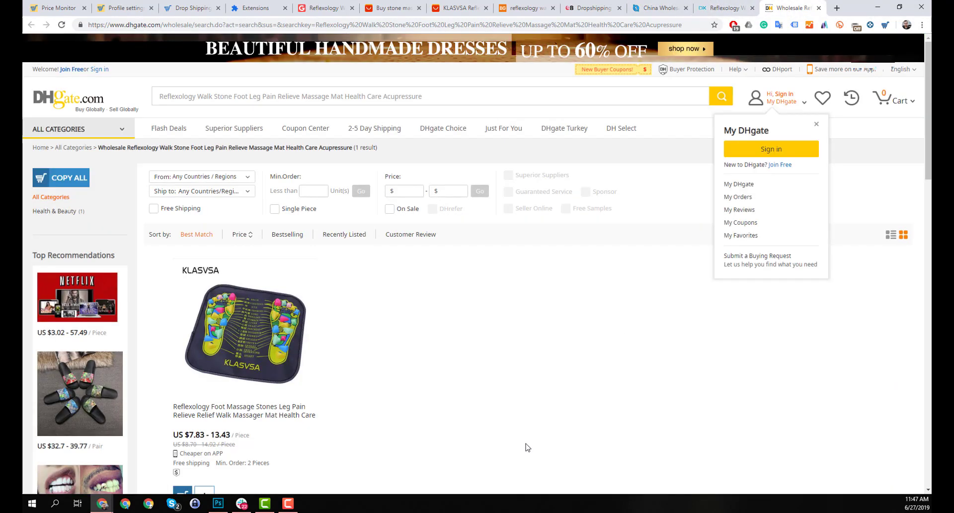
{"action": "scroll", "coordinate": [336, 452], "scroll_direction": "down", "scroll_amount": 2}
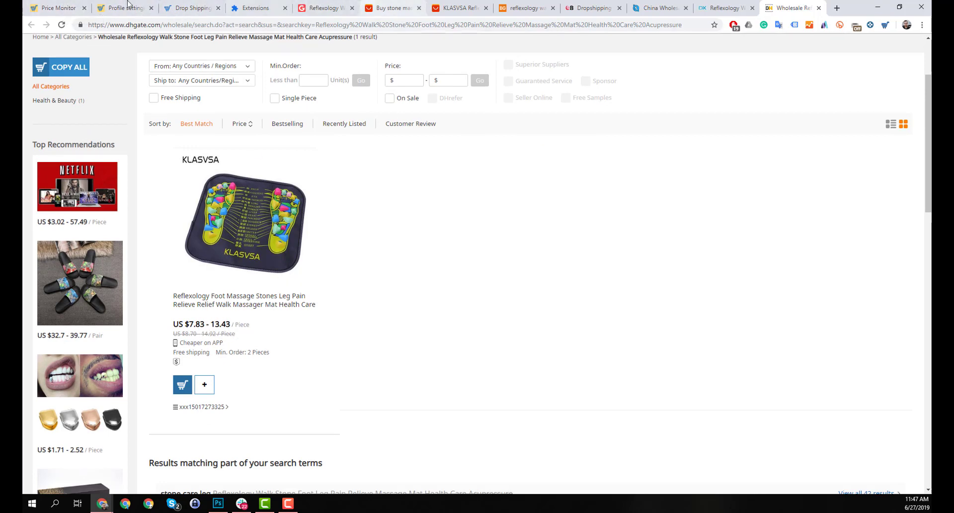
Review the account alerts on the DSM Tool dashboard and open the Dashboard Alerts profile settings
{"action": "left_click", "coordinate": [55, 7]}
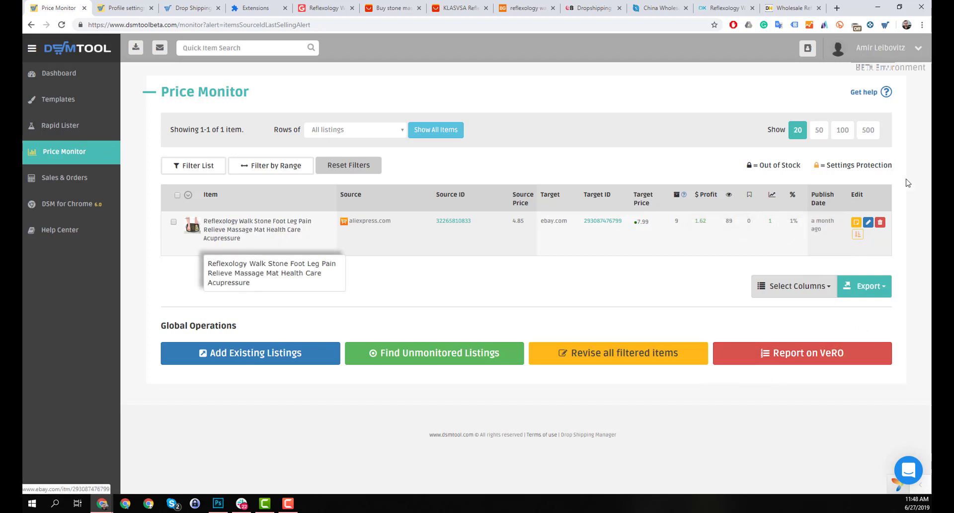
{"action": "left_click", "coordinate": [61, 75]}
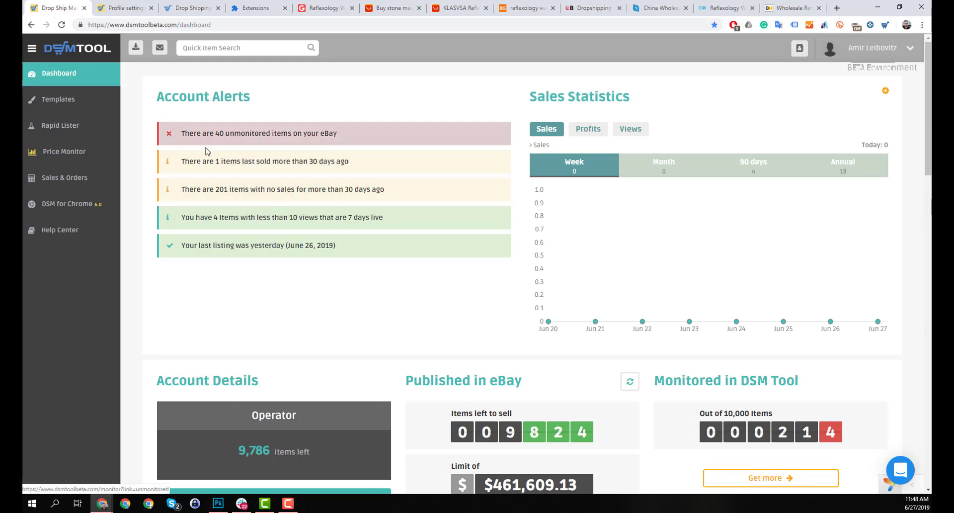
{"action": "left_click", "coordinate": [121, 8]}
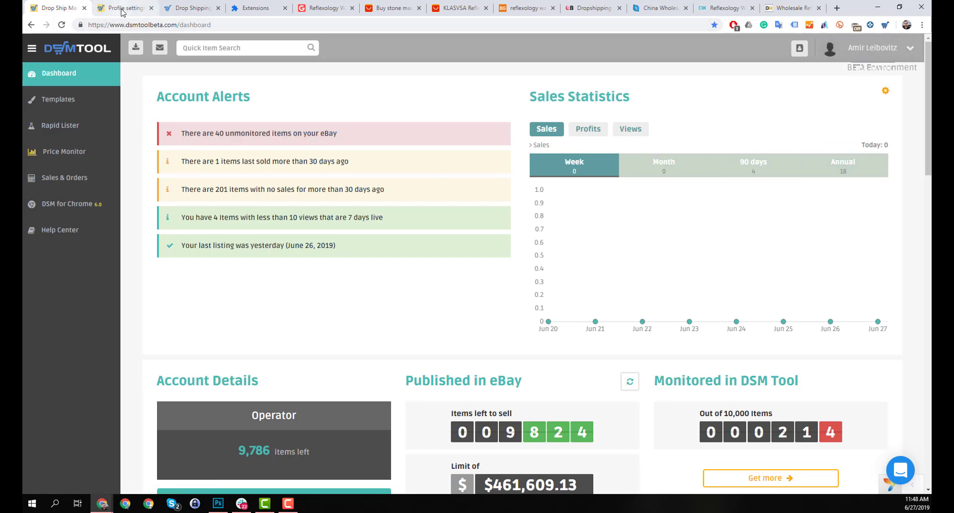
{"action": "scroll", "coordinate": [316, 170], "scroll_direction": "up", "scroll_amount": 3}
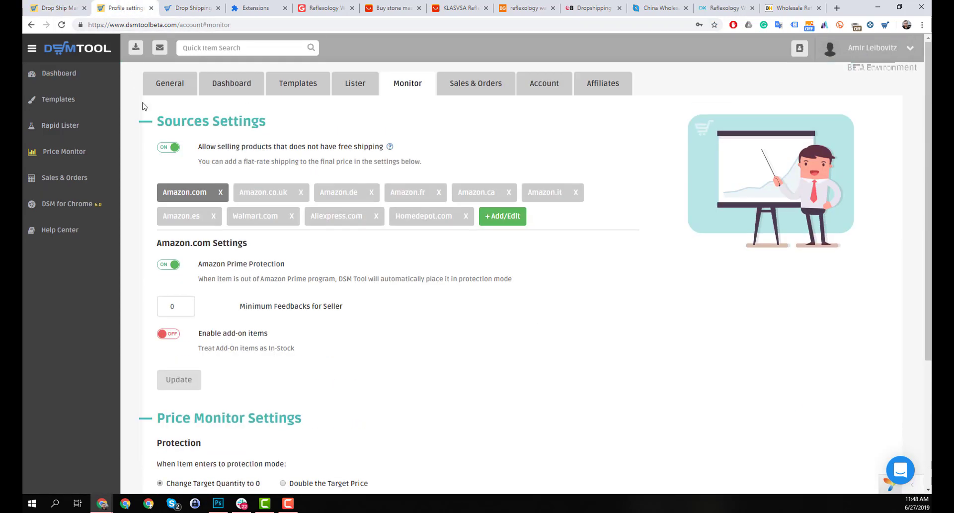
{"action": "left_click", "coordinate": [231, 83]}
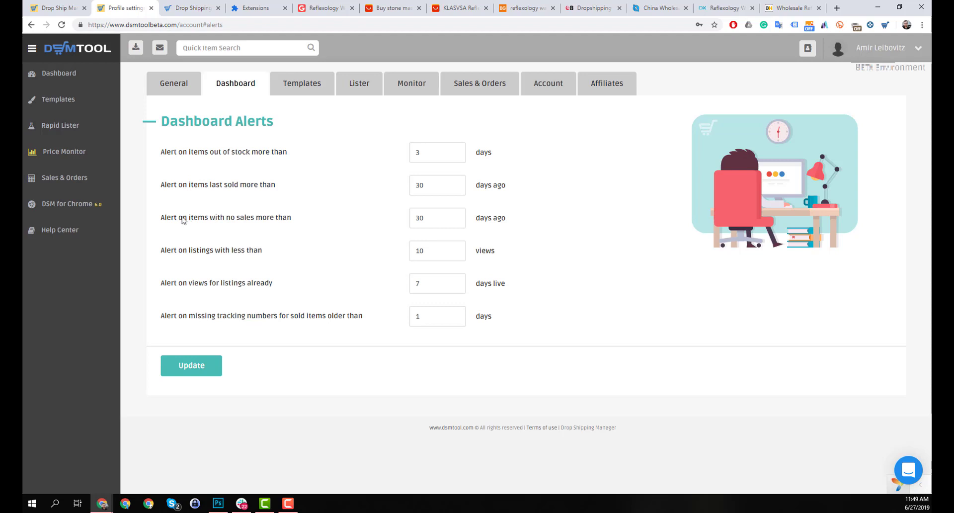
Try a different day threshold for the alert on items with no sales, and return to the dashboard without saving
{"action": "left_click_drag", "start_coordinate": [424, 217], "coordinate": [407, 220]}
{"action": "left_click", "coordinate": [406, 220]}
{"action": "left_click_drag", "start_coordinate": [426, 217], "coordinate": [416, 217]}
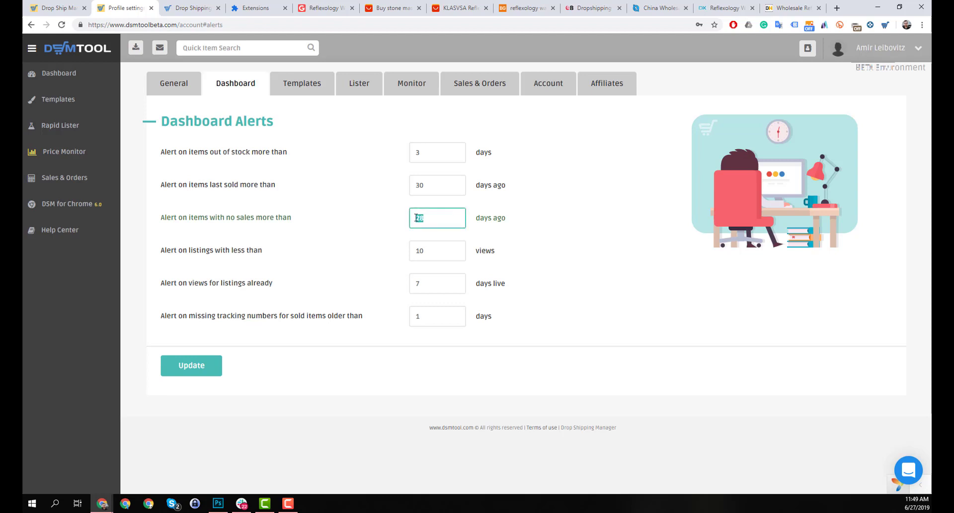
{"action": "left_click", "coordinate": [504, 240]}
{"action": "left_click", "coordinate": [42, 14]}
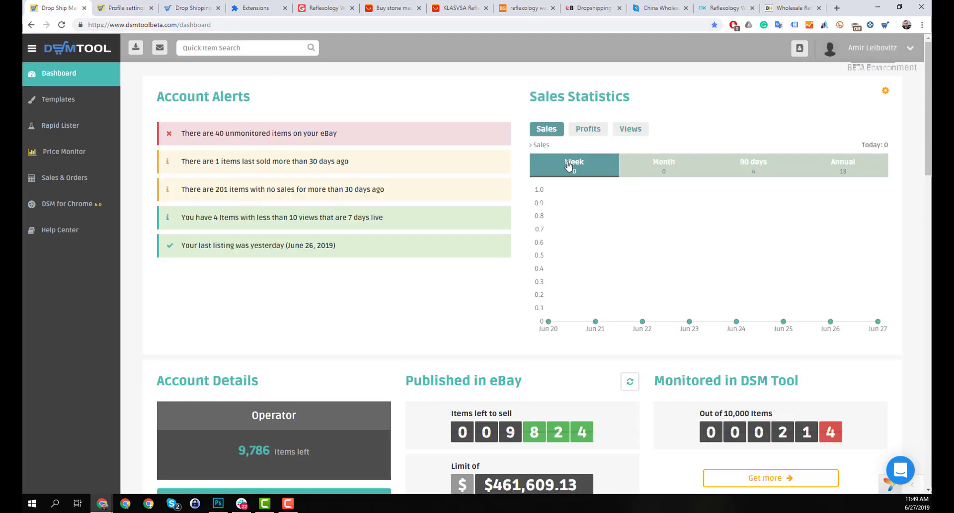
Open the full Price Monitor listing table, show its column filters and start a filter on the views column
{"action": "mouse_move", "coordinate": [69, 130]}
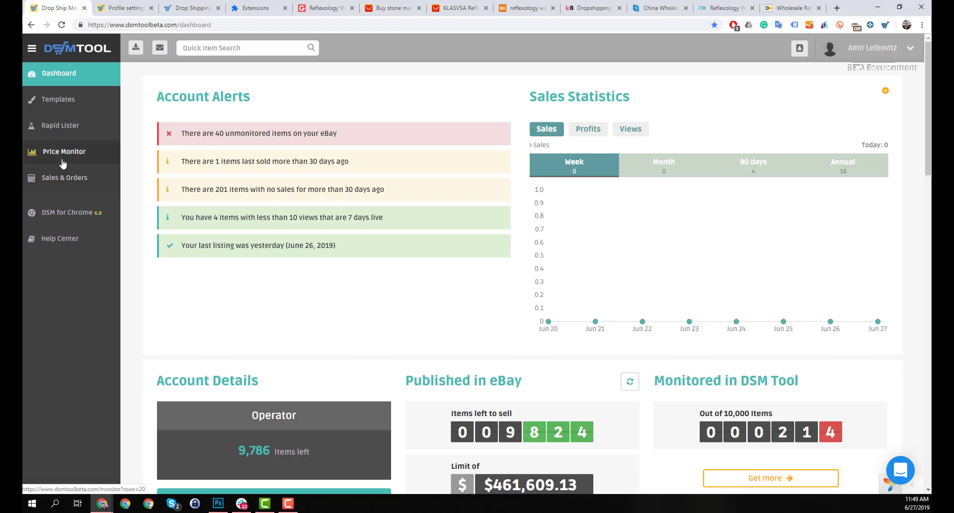
{"action": "left_click", "coordinate": [68, 156]}
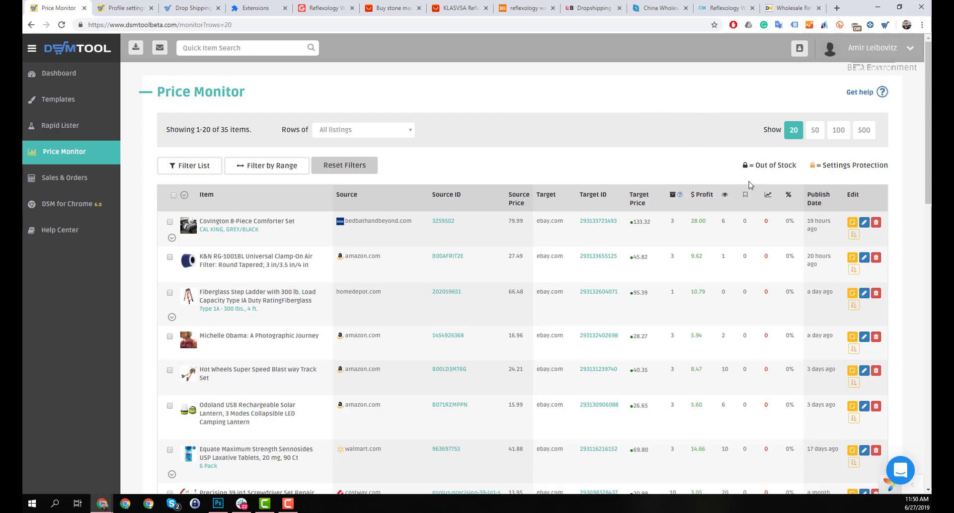
{"action": "scroll", "coordinate": [711, 206], "scroll_direction": "down", "scroll_amount": 5}
{"action": "scroll", "coordinate": [711, 206], "scroll_direction": "up", "scroll_amount": 5}
{"action": "left_click", "coordinate": [189, 165]}
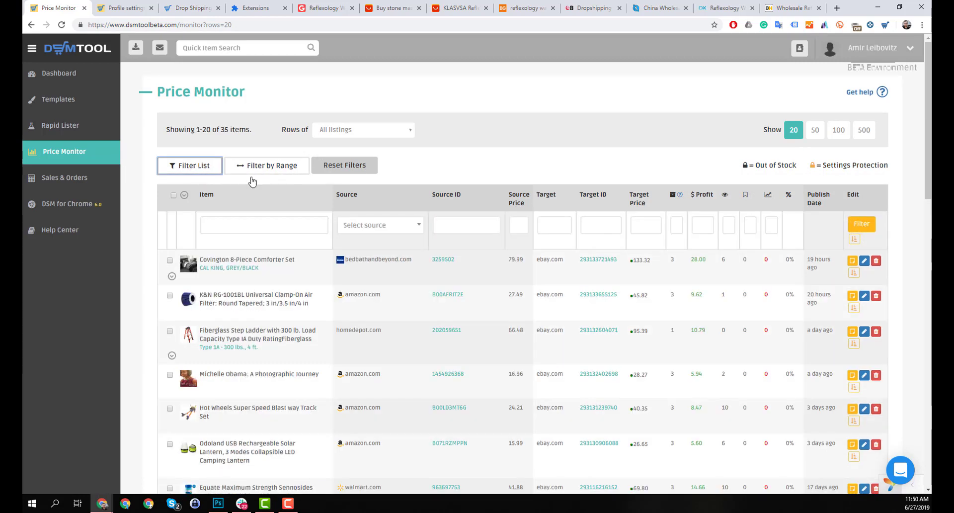
{"action": "left_click", "coordinate": [730, 224]}
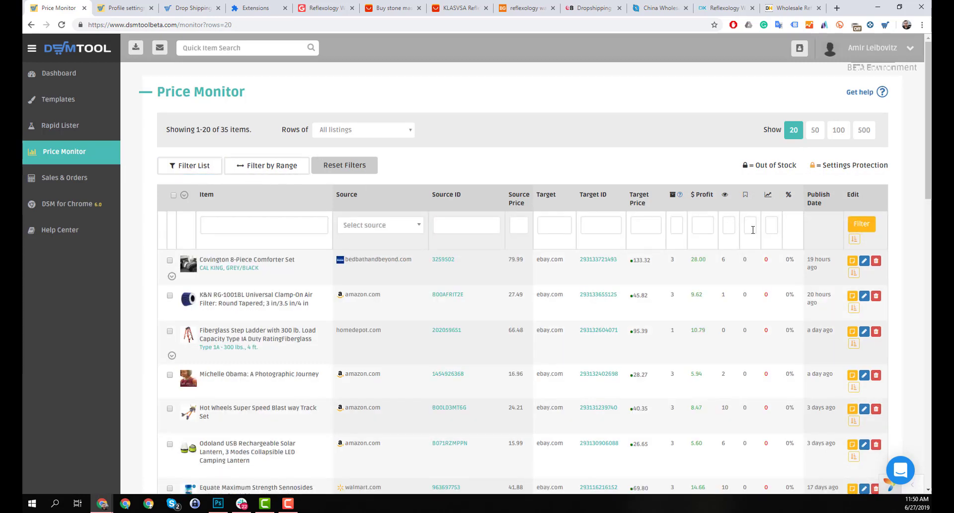